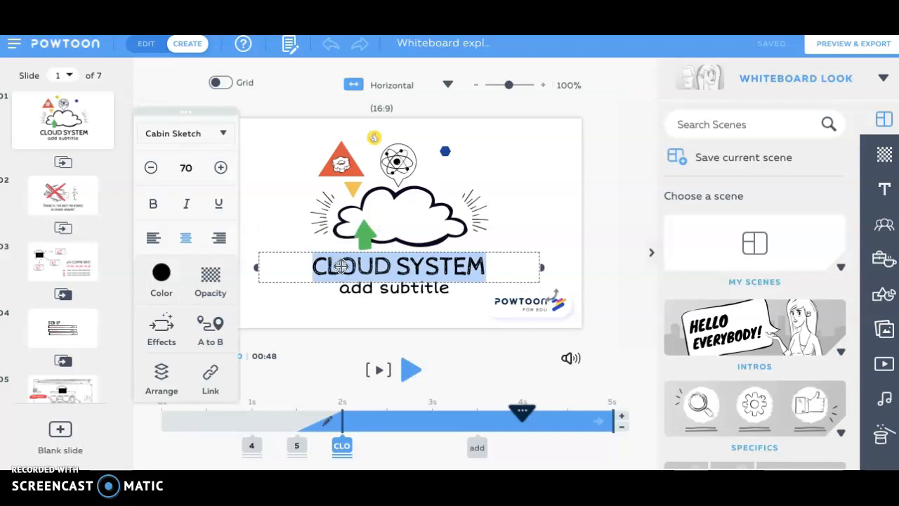
Step: Replace the "CLOUD SYSTEM" title on the first slide with "Newton's Second Law"
type("Newton")
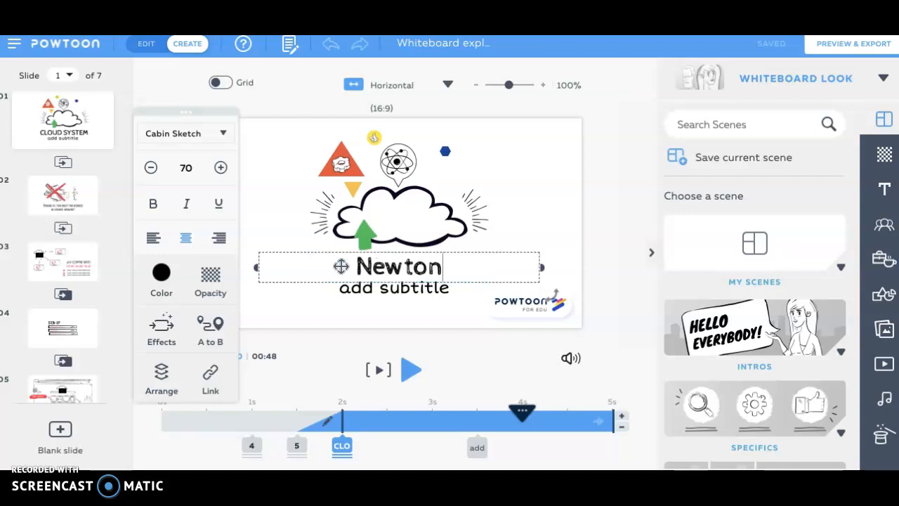
type("'s Second Law")
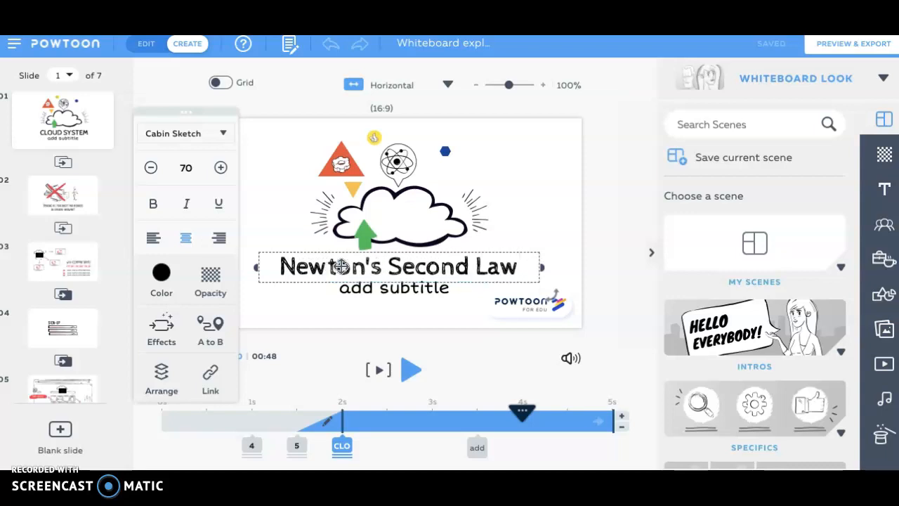
left_click(401, 265)
Step: Move the title's entrance on the timeline to 0.5 s, ahead of the other objects
left_click(342, 444)
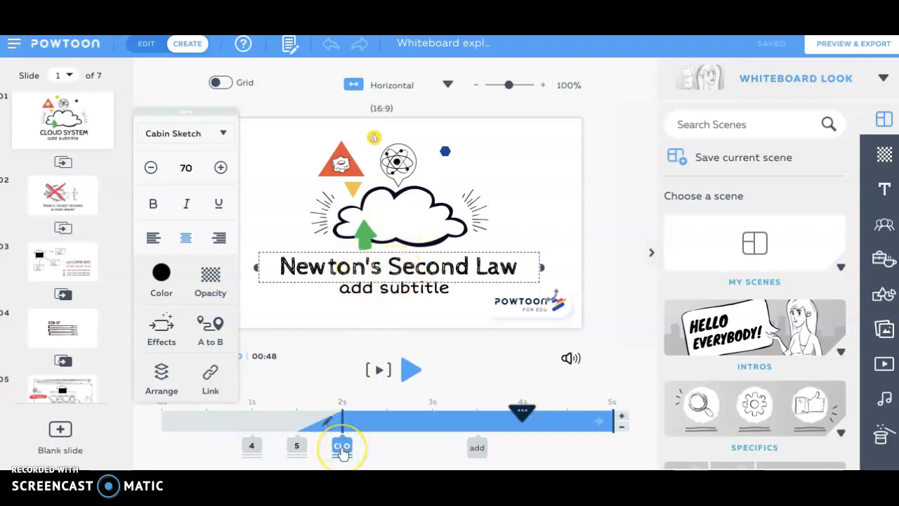
left_click(342, 448)
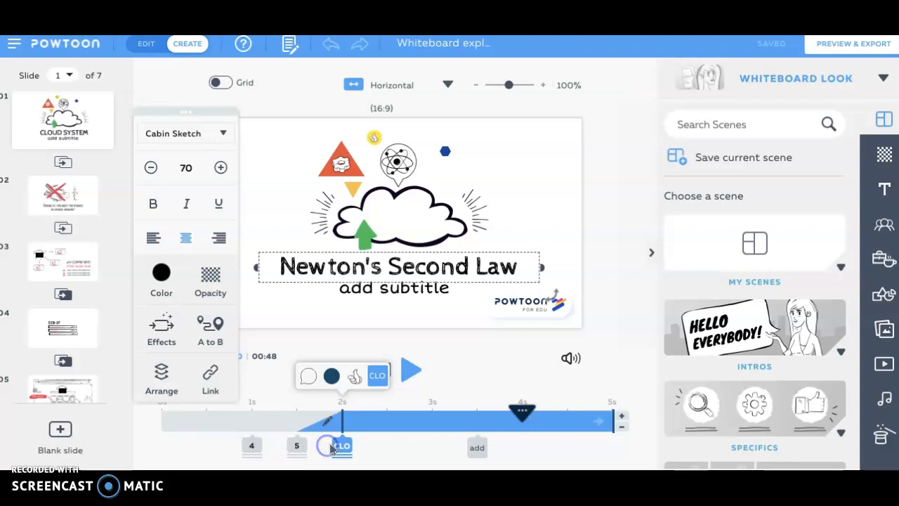
left_click(330, 448)
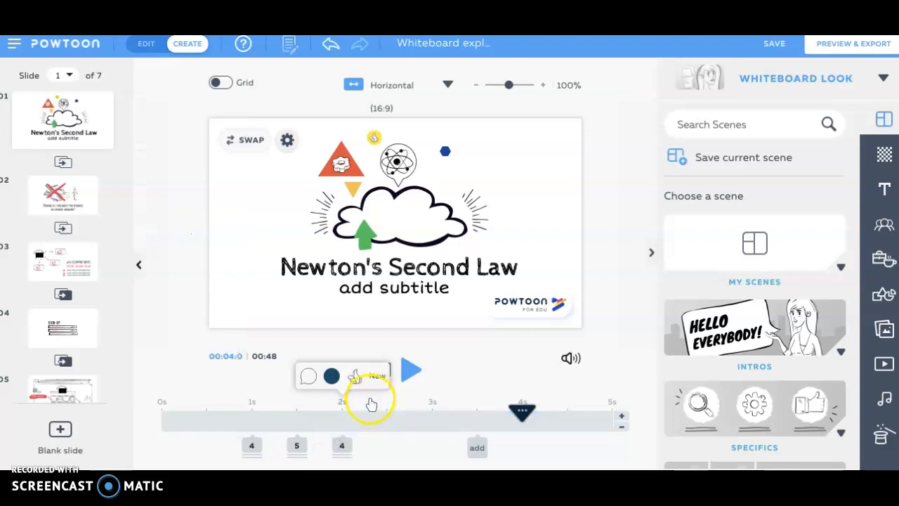
left_click(377, 269)
left_click(340, 446)
mouse_move(342, 447)
left_mouse_down()
mouse_move(268, 437)
mouse_move(219, 448)
left_mouse_up()
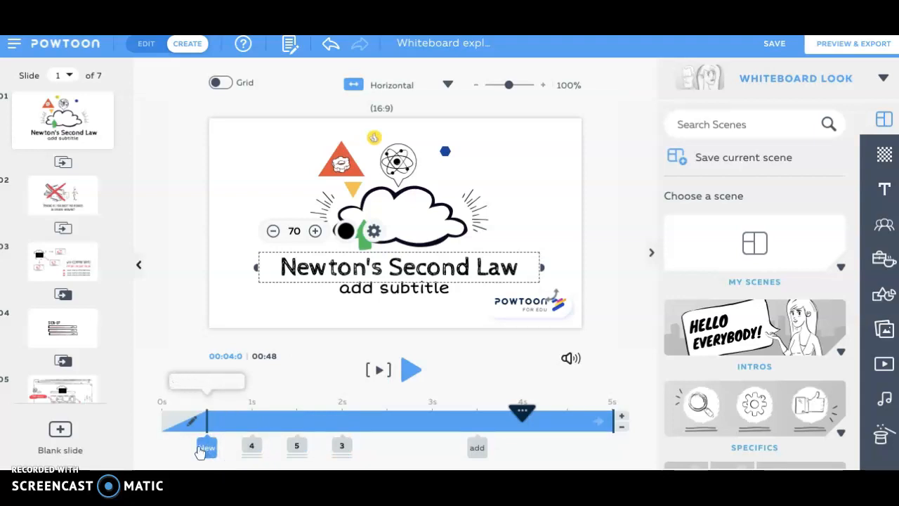
Step: Play the first slide from 0 s to check the title's new timing, and pause the playback
left_click_drag(522, 413, 162, 401)
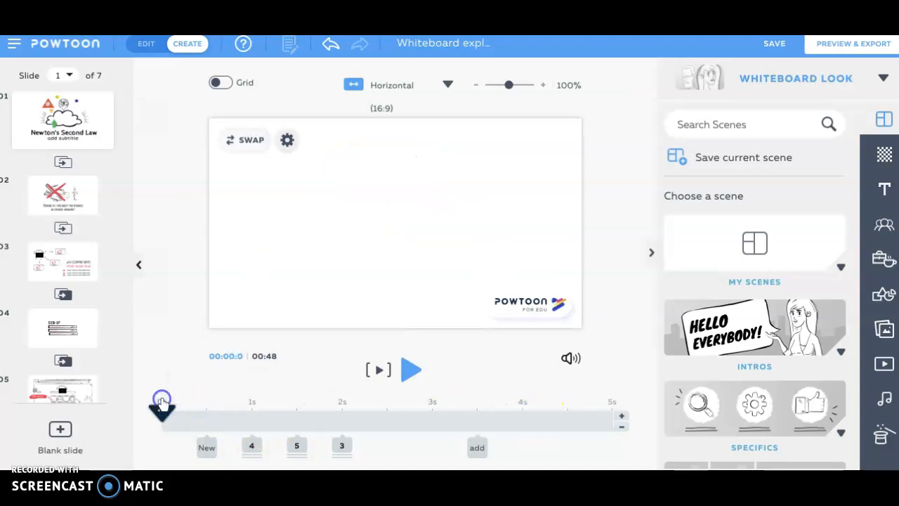
left_click(406, 370)
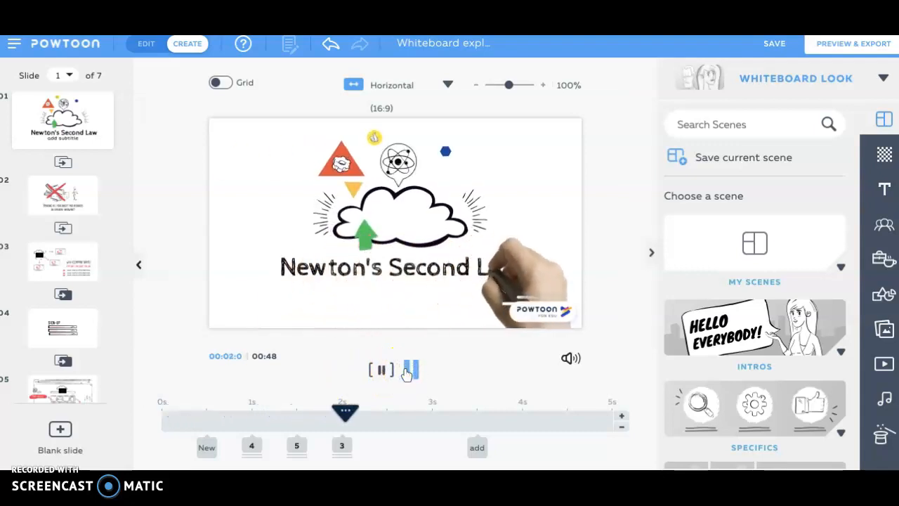
left_click(406, 372)
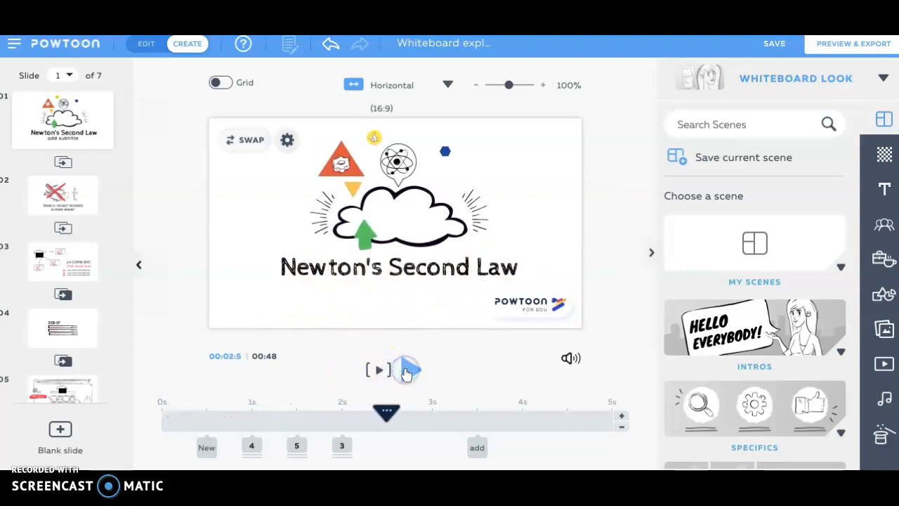
Step: Add 2 seconds to the first slide's timeline at the 0.5 s mark
left_click(223, 429)
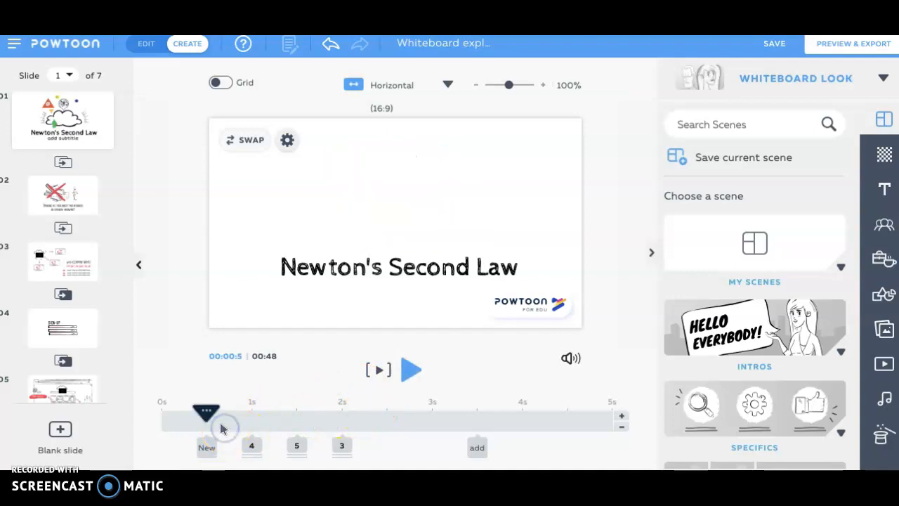
left_click(619, 417)
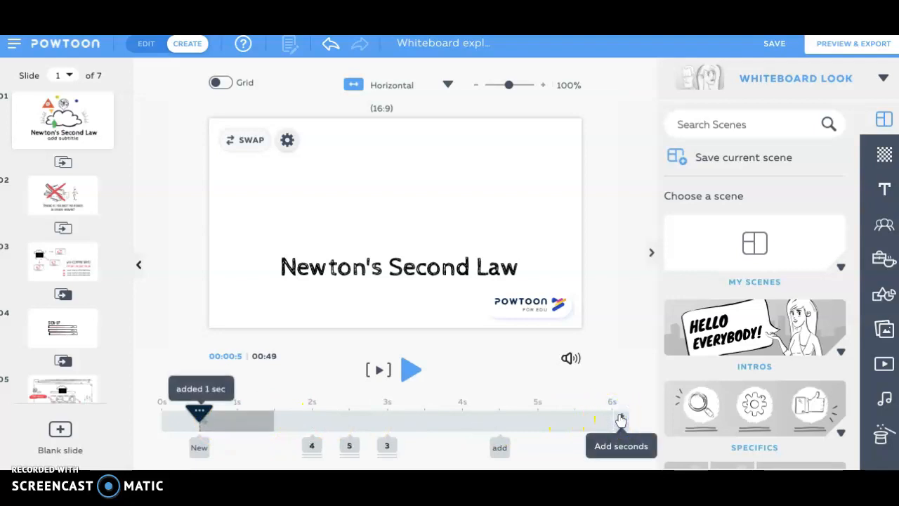
left_click(619, 418)
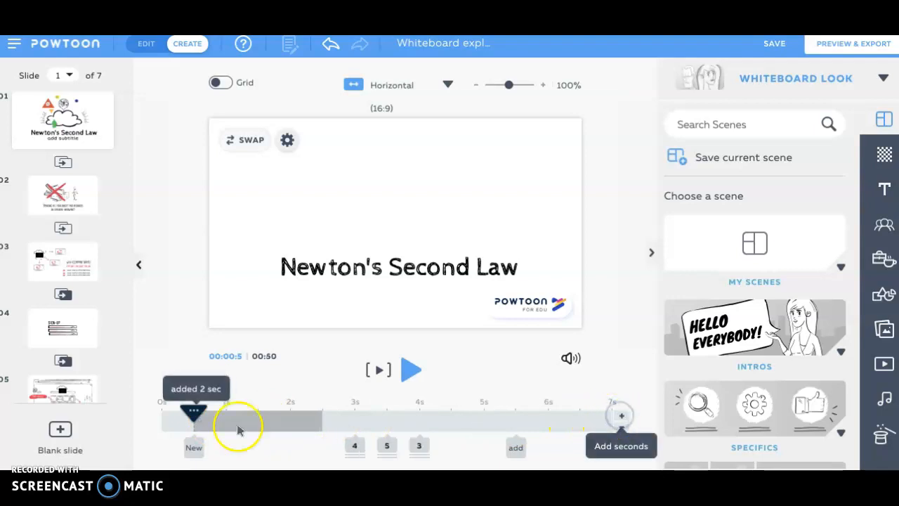
Step: Preview the lengthened slide from near its start and pause once the illustrations enter
left_click(182, 413)
left_click(409, 372)
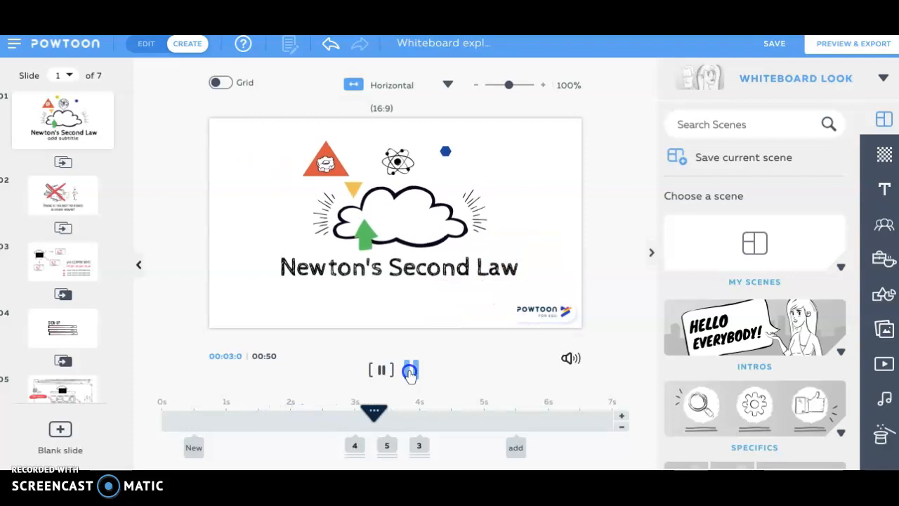
left_click(411, 374)
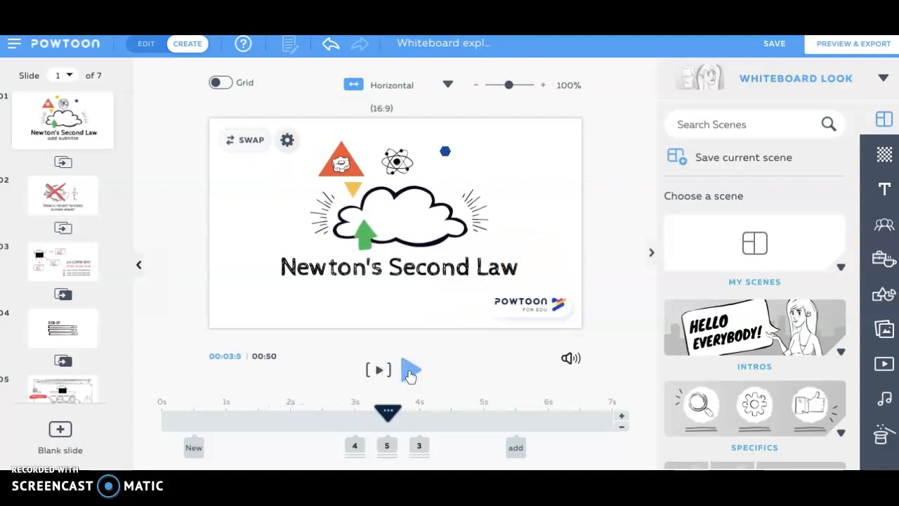
Step: Go to about 6 s on the timeline and replace the placeholder subtitle with "Explained For All US"
left_click(356, 445)
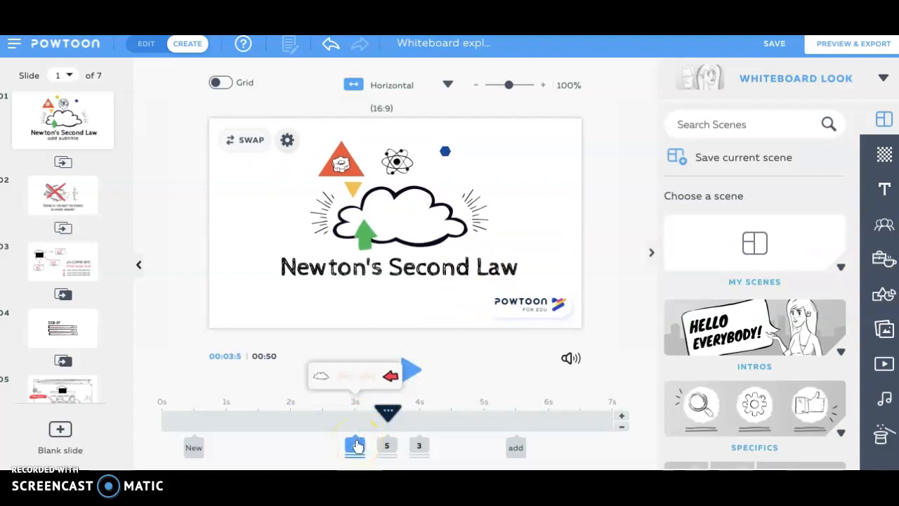
left_click(388, 416)
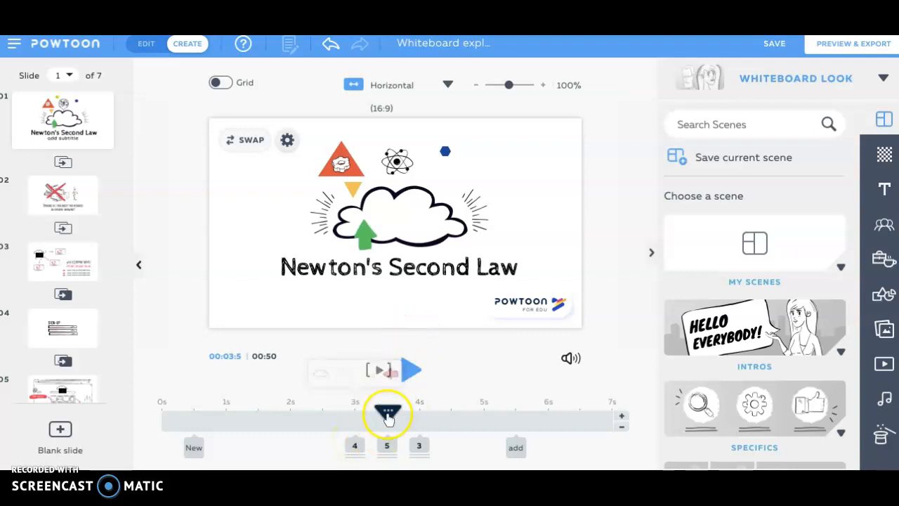
left_click_drag(387, 418, 541, 414)
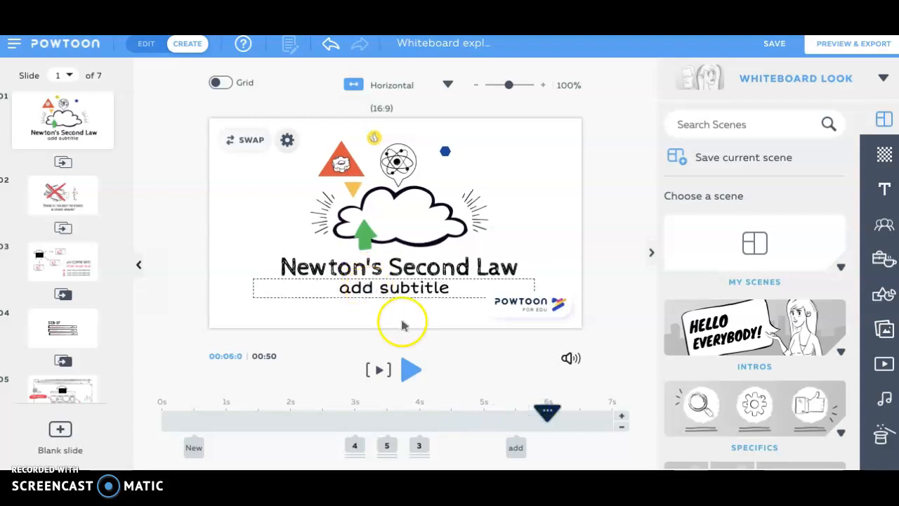
mouse_move(546, 413)
left_mouse_down()
mouse_move(428, 420)
mouse_move(549, 416)
left_mouse_up()
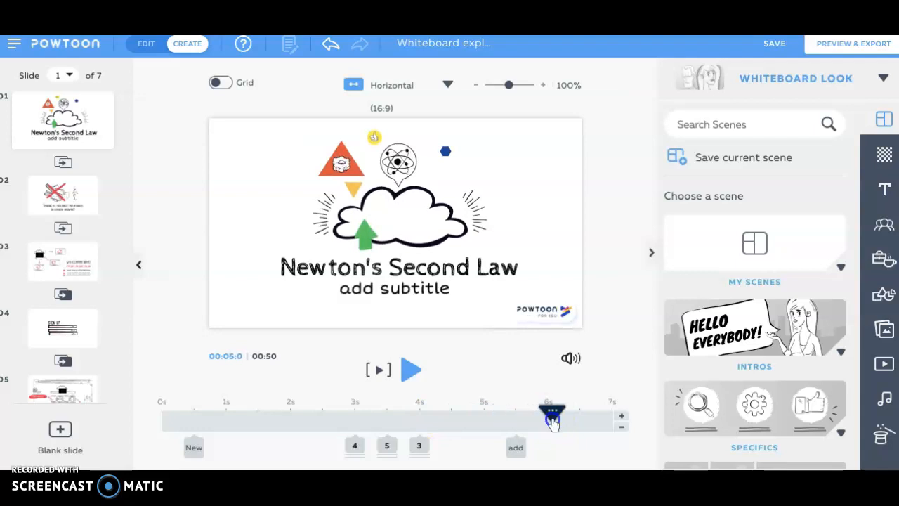
double_click(376, 287)
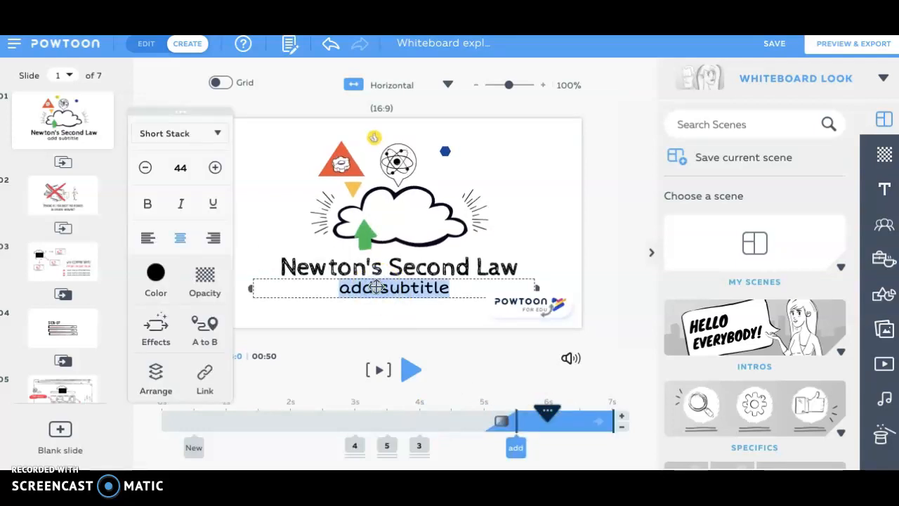
type("Explained t")
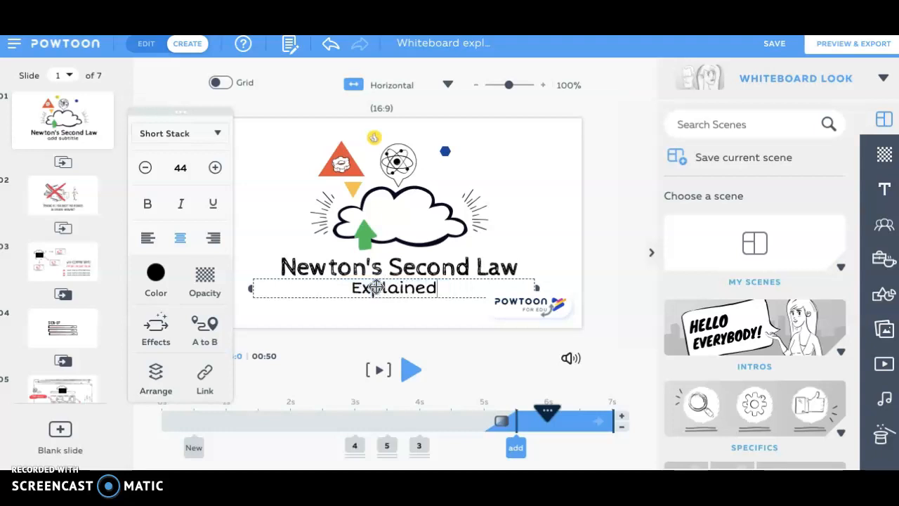
key("BackSpace")
type("For All Of US")
key("BackSpace")
key("BackSpace")
key("BackSpace")
key("BackSpace")
key("BackSpace")
key("BackSpace")
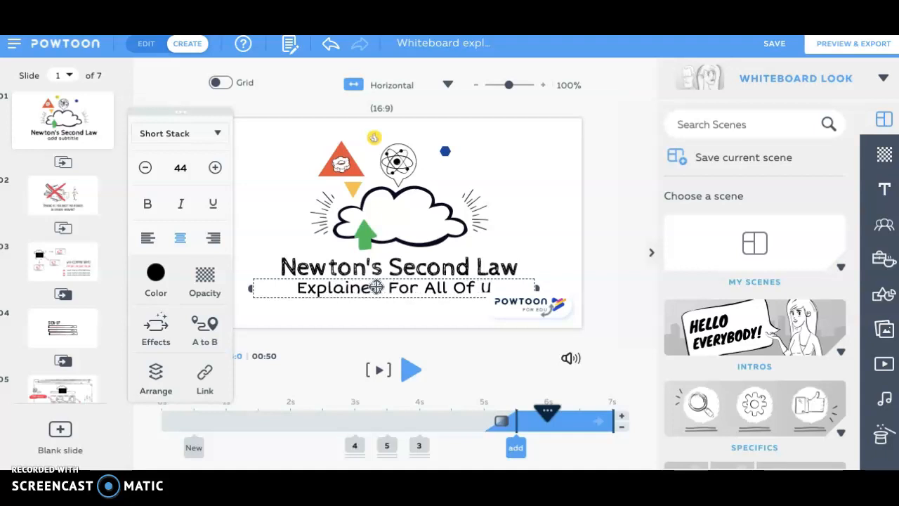
type("US")
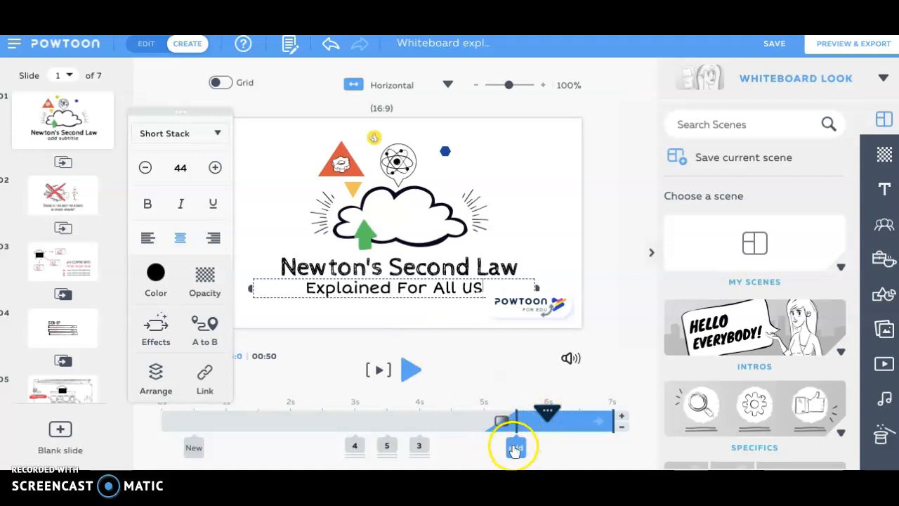
Step: Move the subtitle's entrance on the timeline to 2.5 s and preview the slide from 0 s
left_click_drag(497, 447, 315, 446)
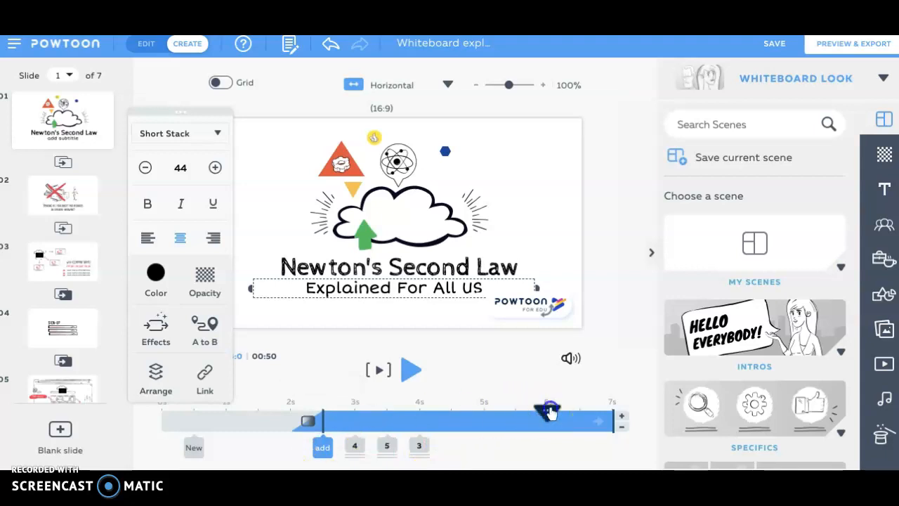
left_click(397, 415)
left_click_drag(398, 412, 161, 405)
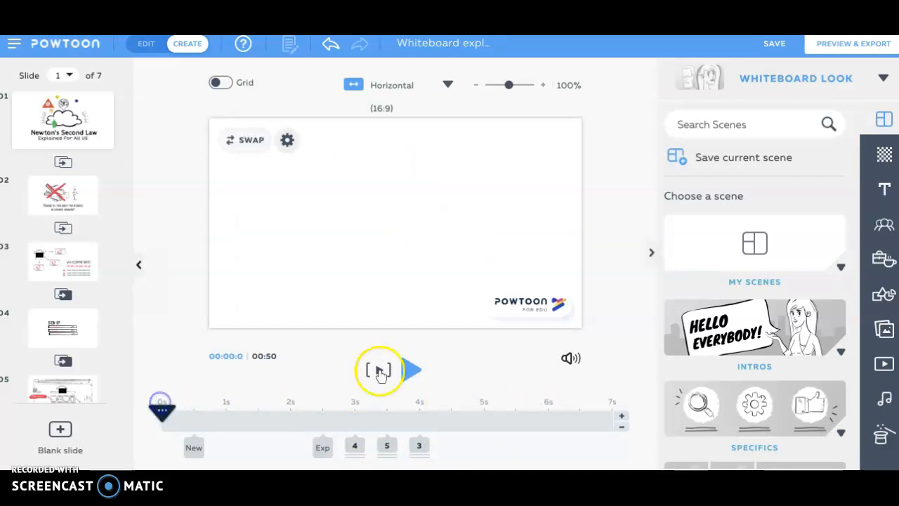
left_click(410, 372)
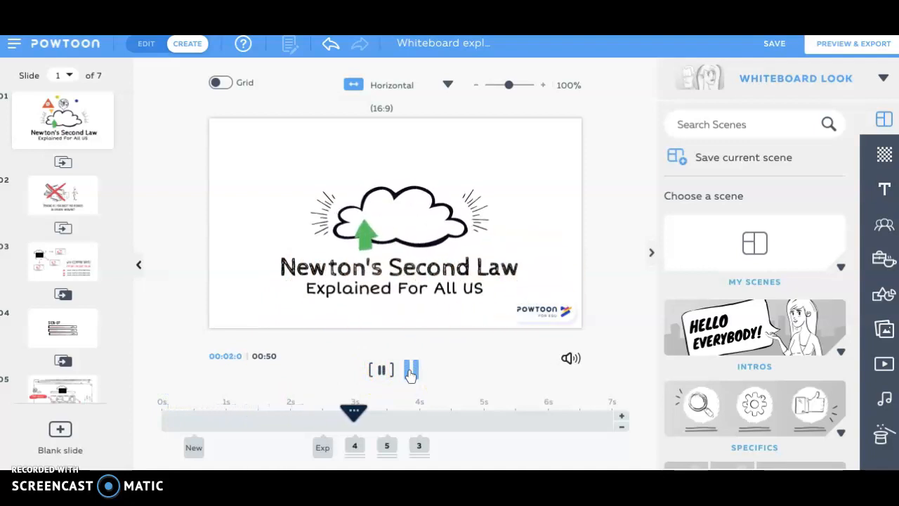
left_click(410, 372)
Step: Set the subtitle's enter effect to the Scale text effect
left_click(403, 296)
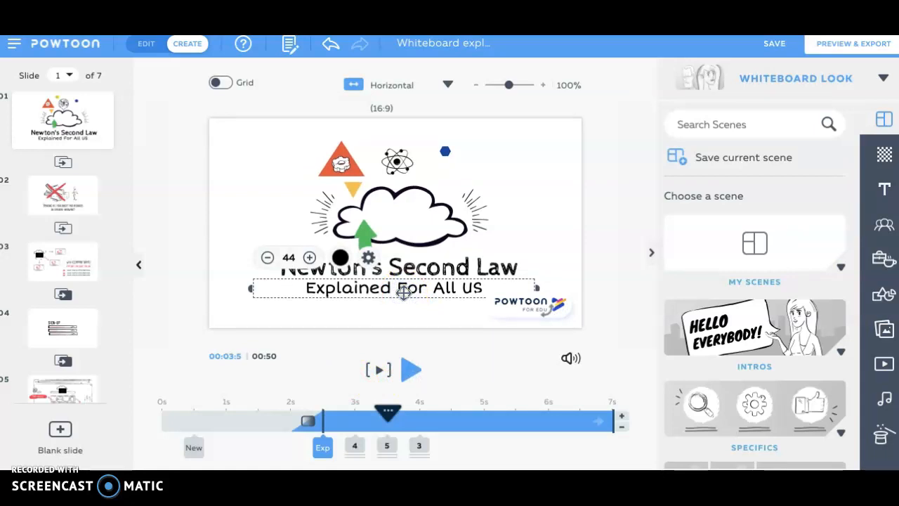
left_click(368, 260)
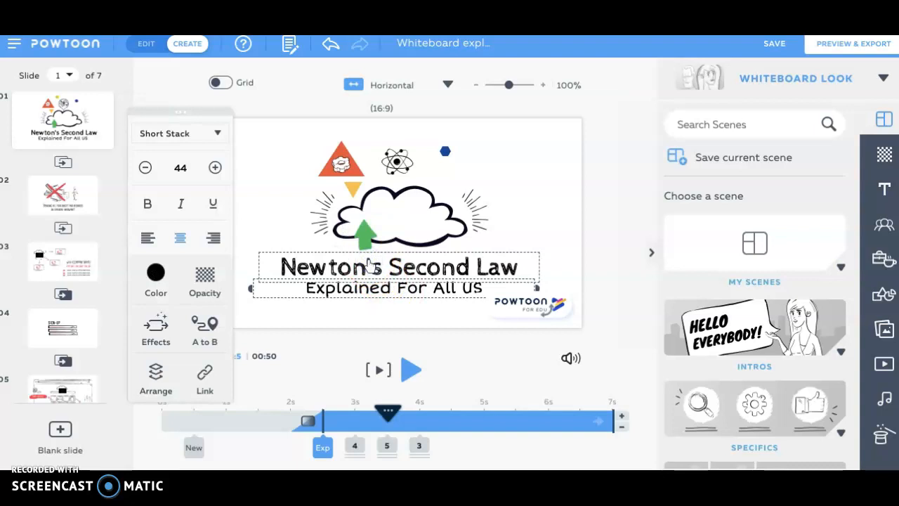
left_click(161, 330)
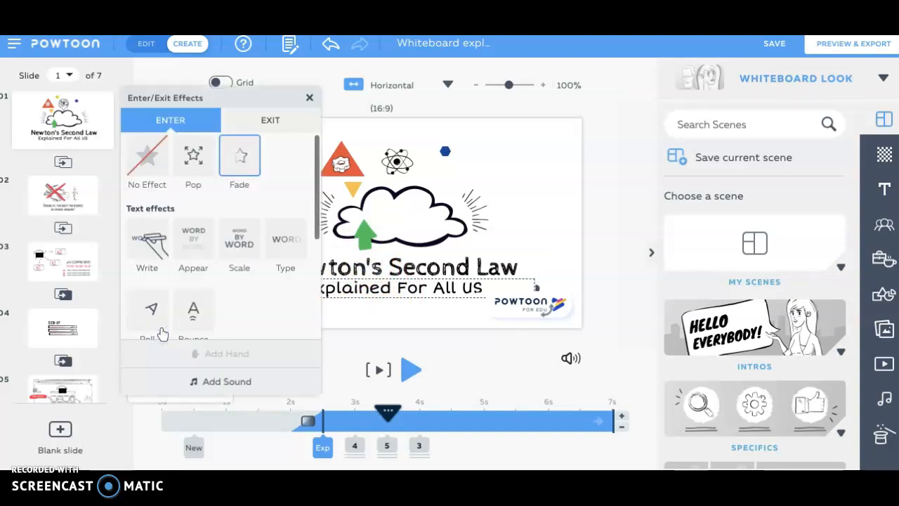
left_click(144, 254)
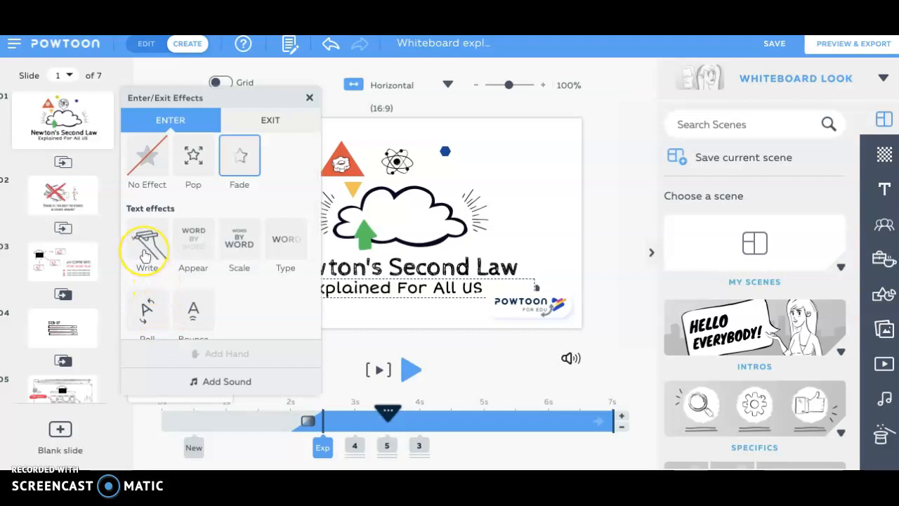
left_click(203, 246)
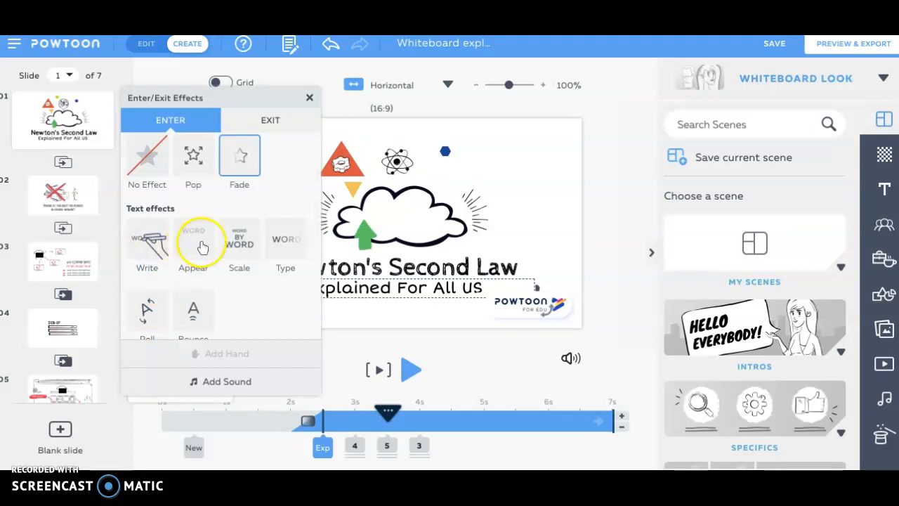
left_click(237, 245)
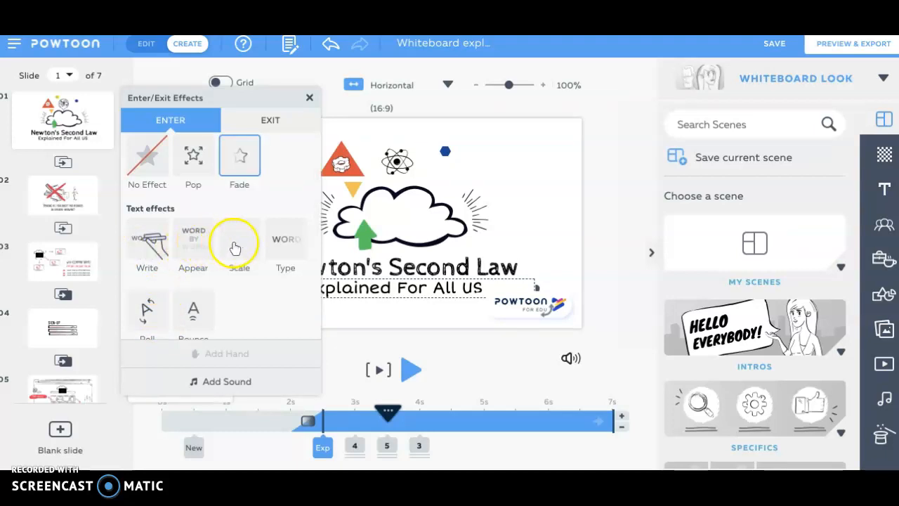
left_click(237, 246)
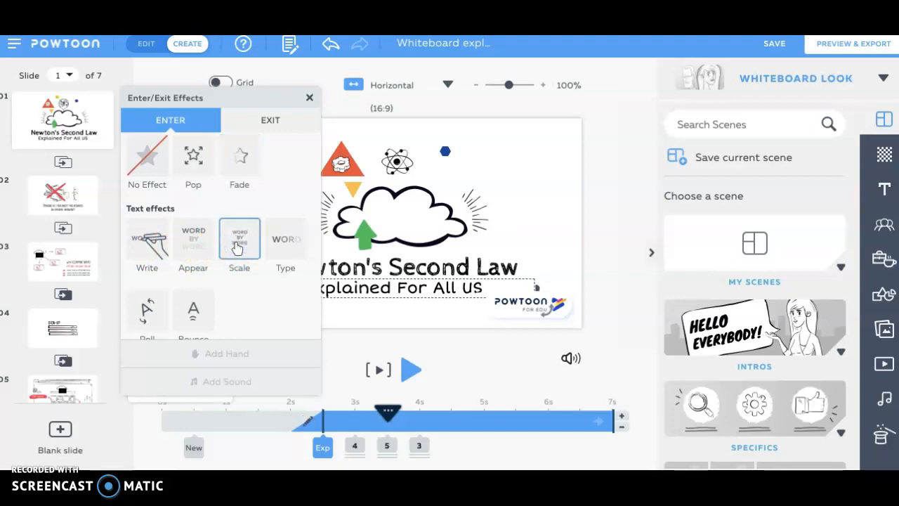
left_click(310, 98)
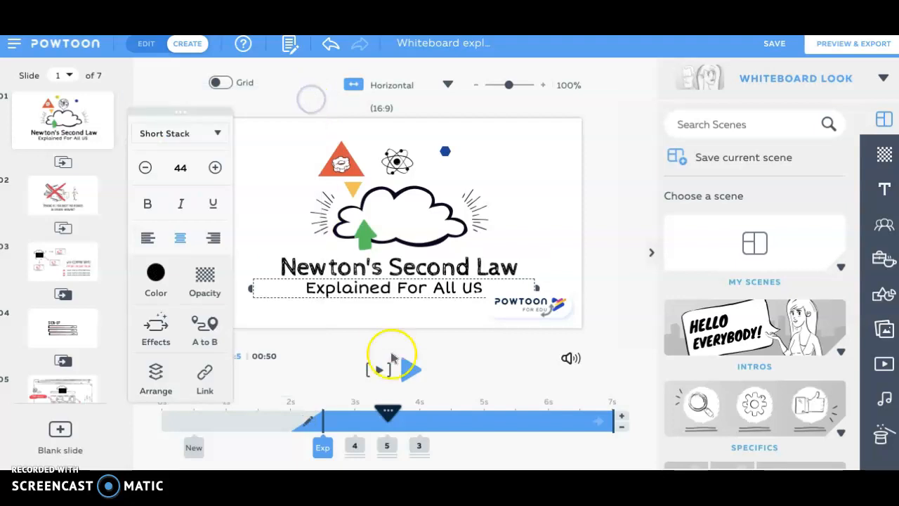
Step: Preview the slide from about 0.5 s to check the subtitle's text effect, pausing once the illustrations have entered
left_click_drag(387, 411, 192, 413)
left_click(411, 370)
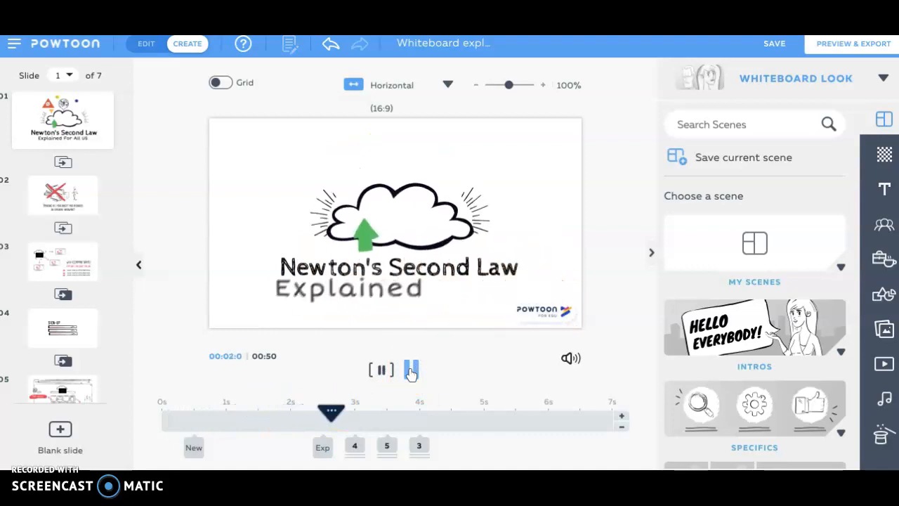
left_click(410, 370)
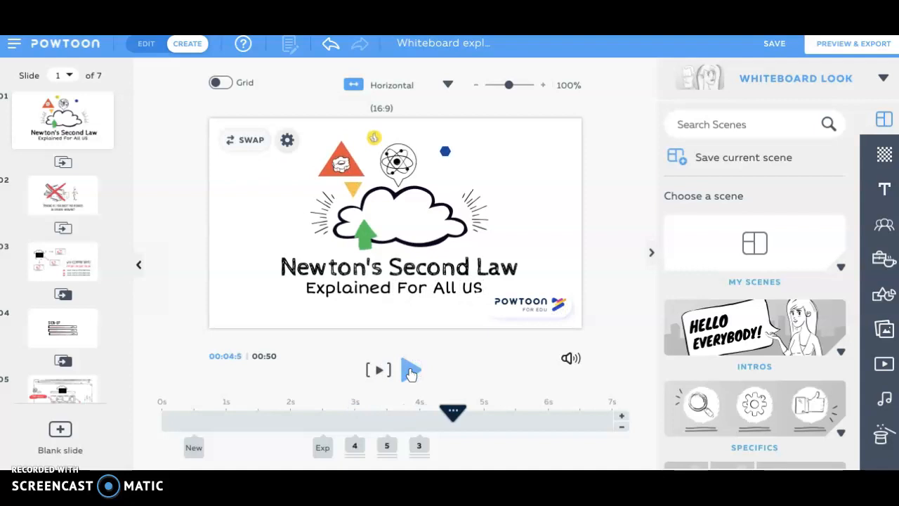
Step: Swap the cloud illustration for the single pink balloon prop found by searching for "balloon"
left_click(419, 240)
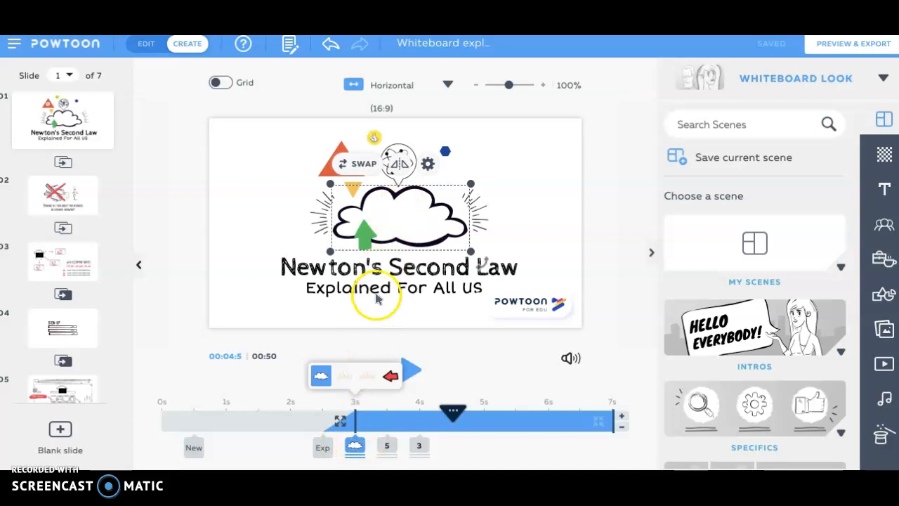
left_click(363, 164)
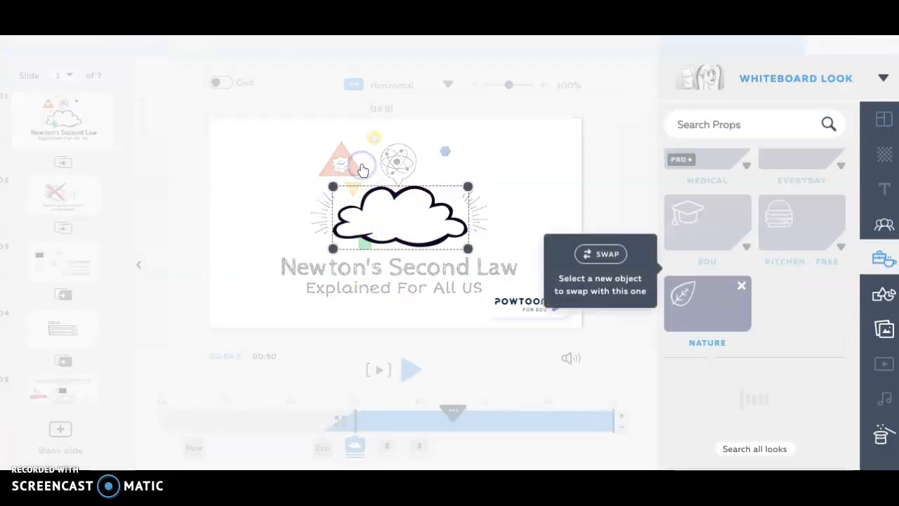
left_click(715, 125)
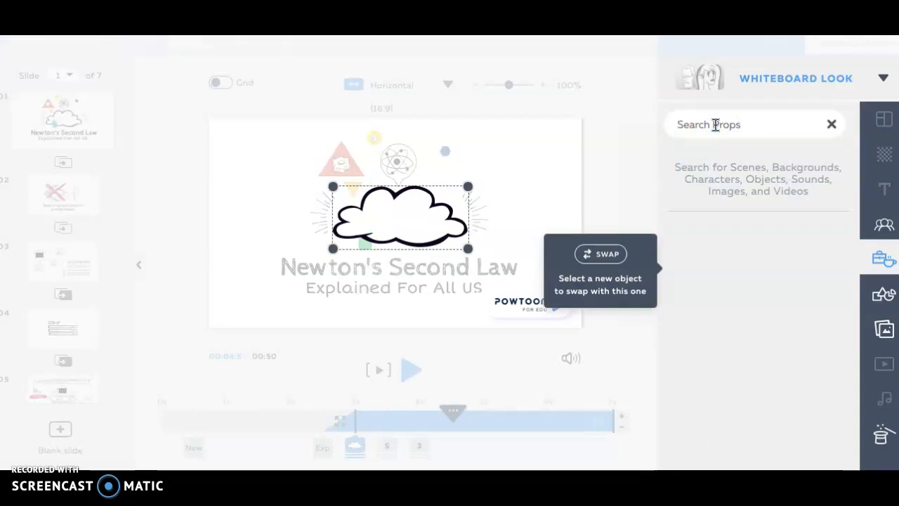
type("balloon")
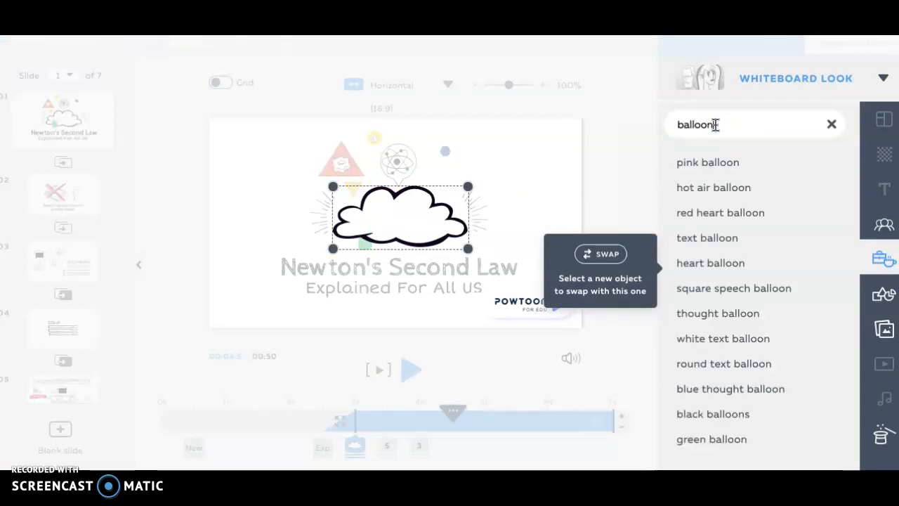
key("Return")
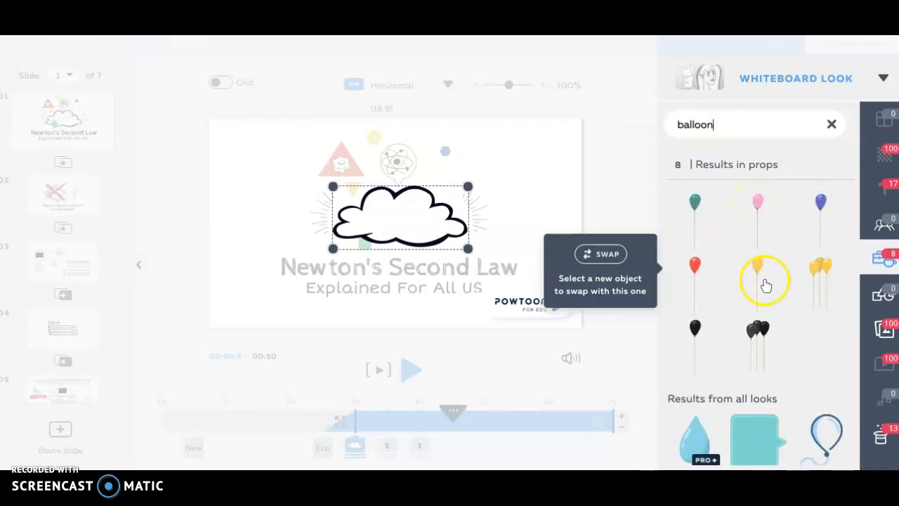
scroll(758, 299, "down", 2)
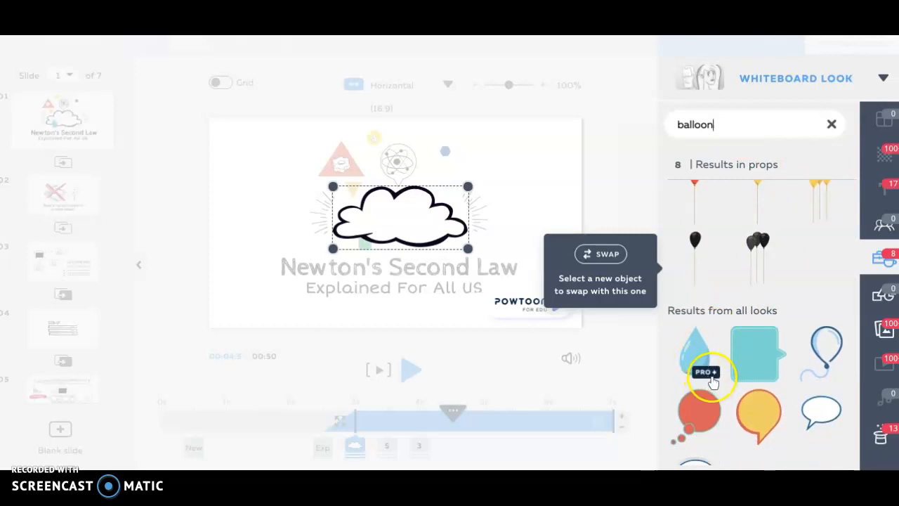
scroll(710, 379, "down", 2)
scroll(708, 377, "up", 4)
left_click(742, 271)
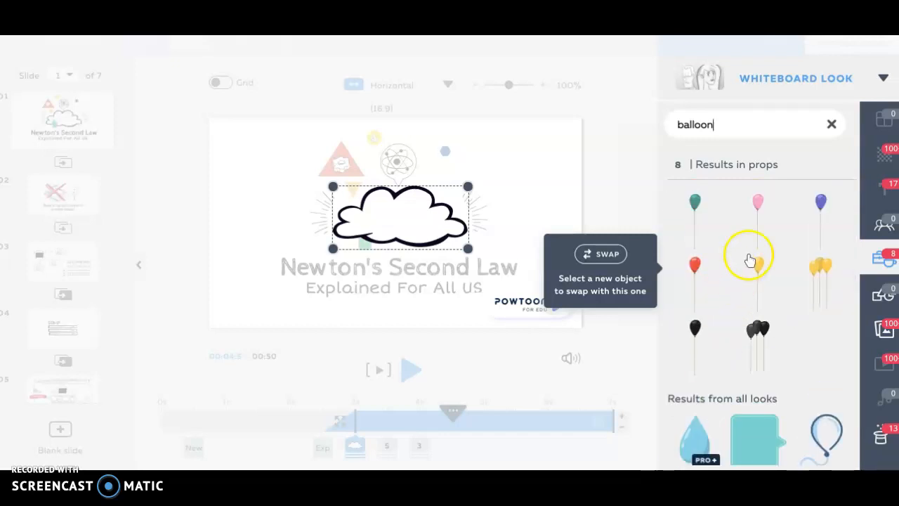
left_click(757, 211)
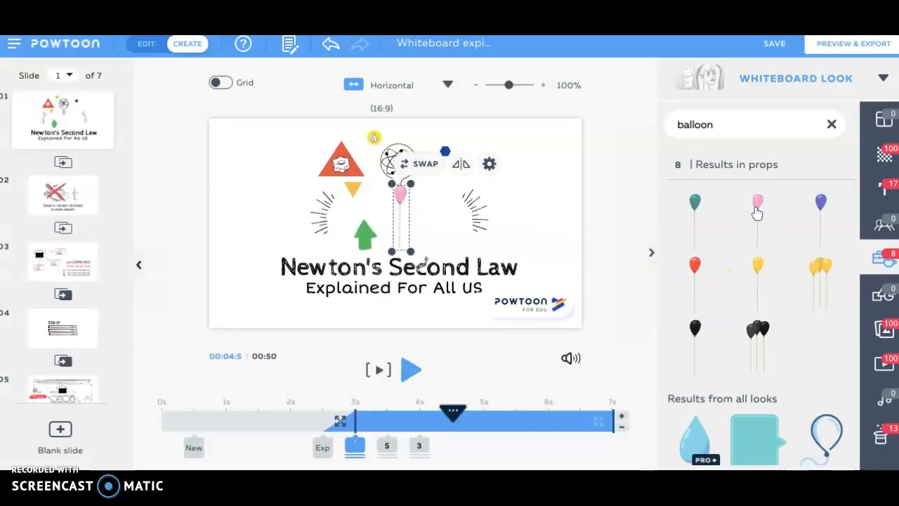
Step: Enlarge the pink balloon and tilt it clockwise, and set its enter effect to Slide Left
left_click_drag(412, 251, 470, 280)
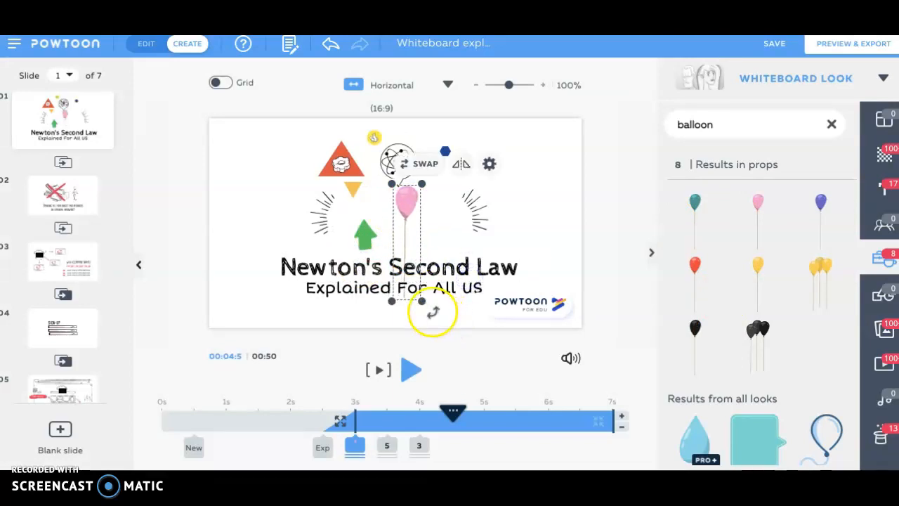
left_click_drag(430, 310, 403, 317)
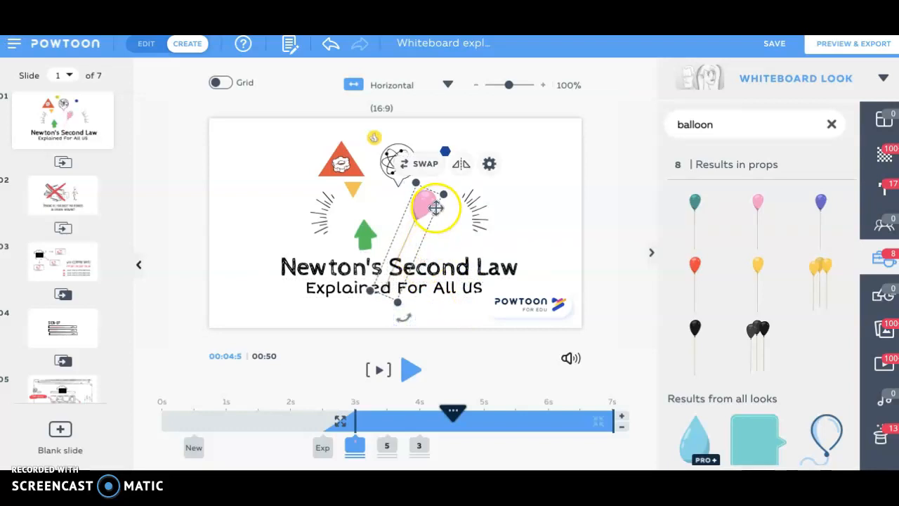
left_click(488, 168)
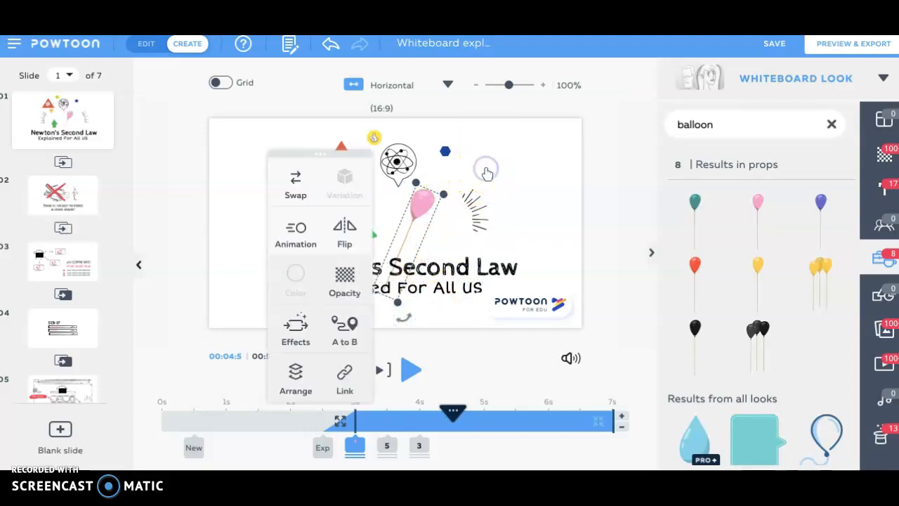
left_click(294, 341)
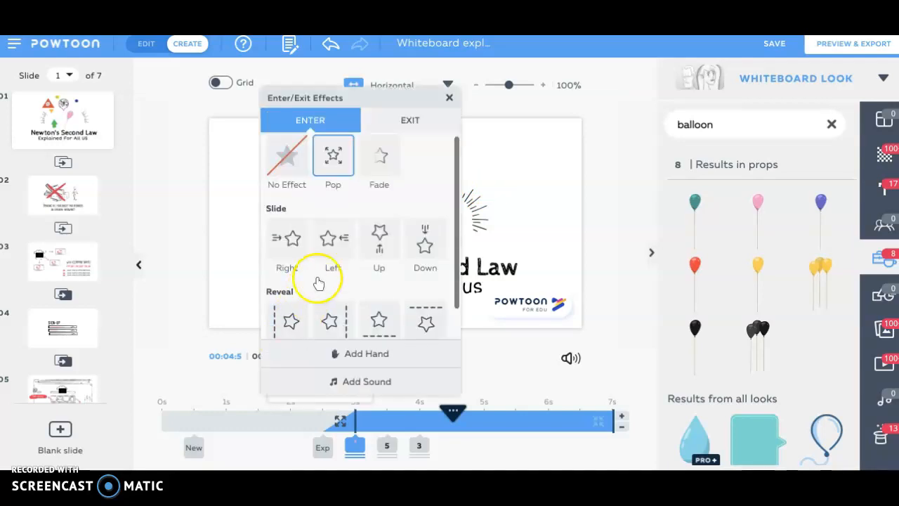
left_click(330, 246)
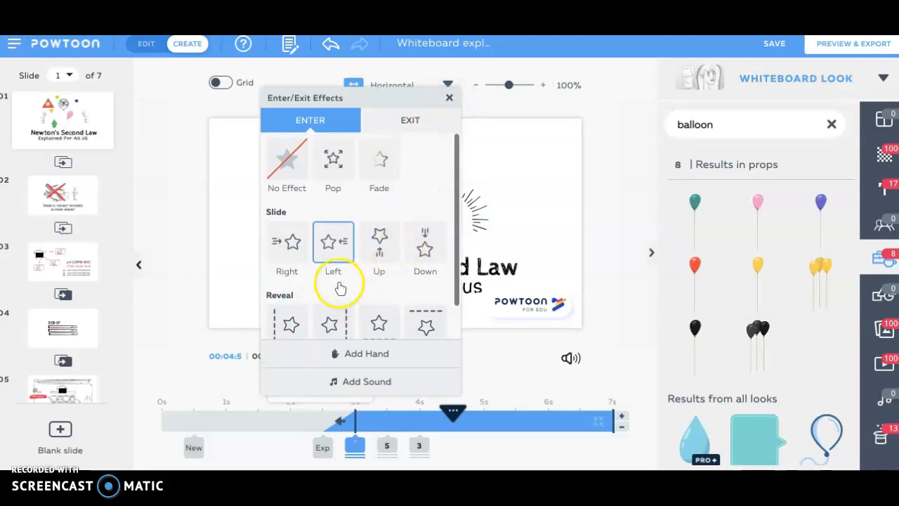
left_click(449, 98)
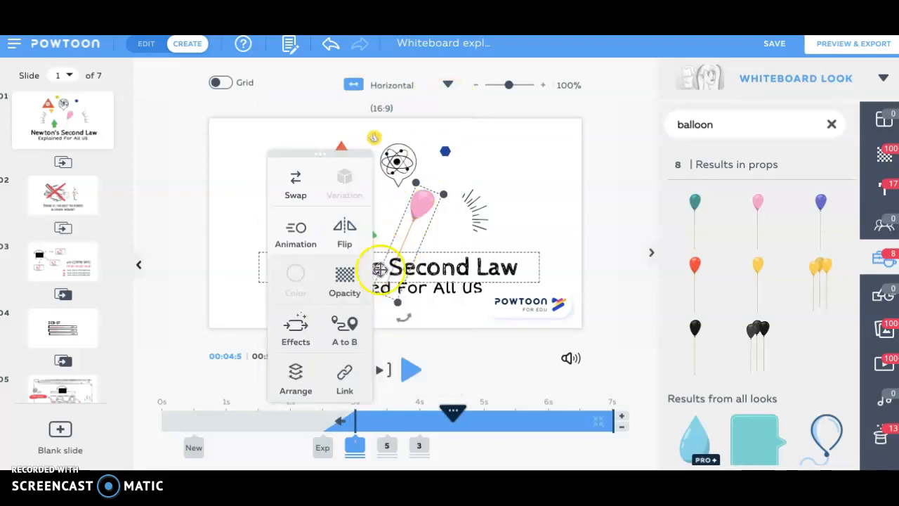
Step: Add an A to B motion that carries the balloon from the slide's centre out past its upper-right corner
left_click(346, 329)
left_click_drag(420, 202, 406, 189)
left_click_drag(422, 186, 635, 73)
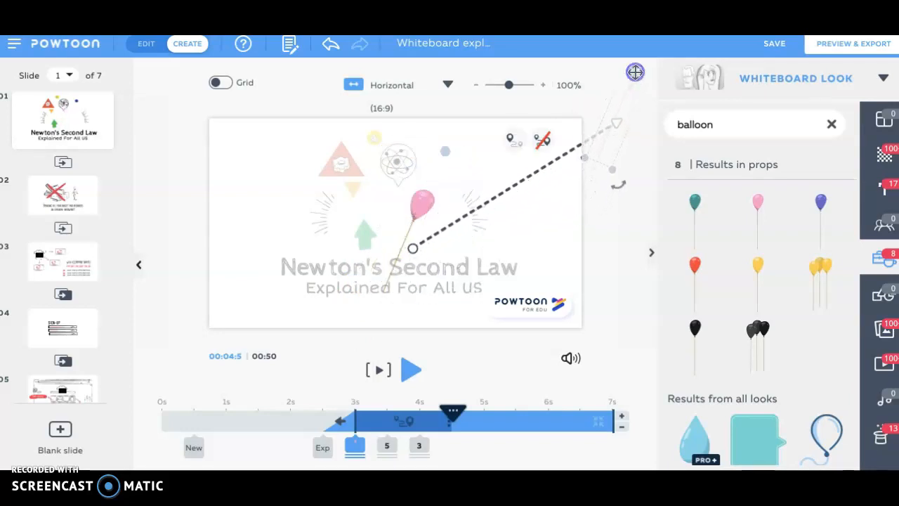
Step: Preview the balloon's motion from about 0.5 s and pause after it has left the slide
left_click_drag(453, 414, 197, 414)
left_click(407, 369)
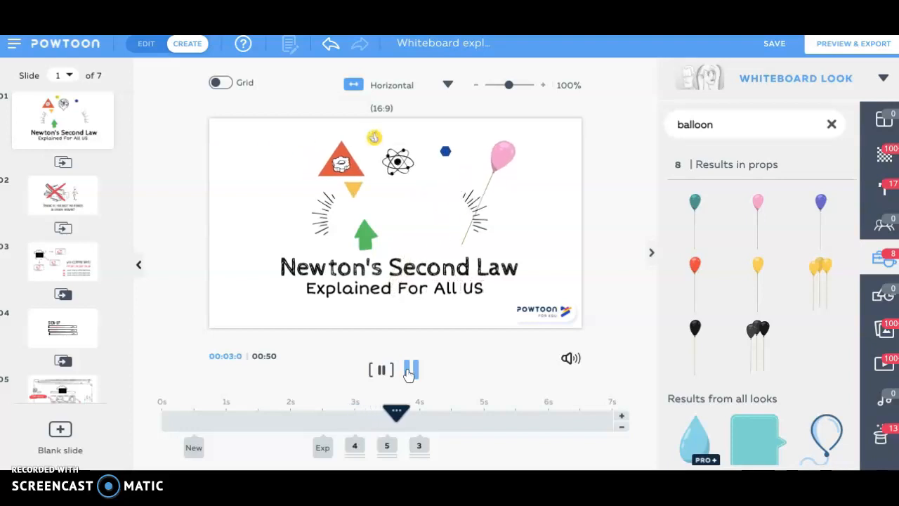
left_click(409, 372)
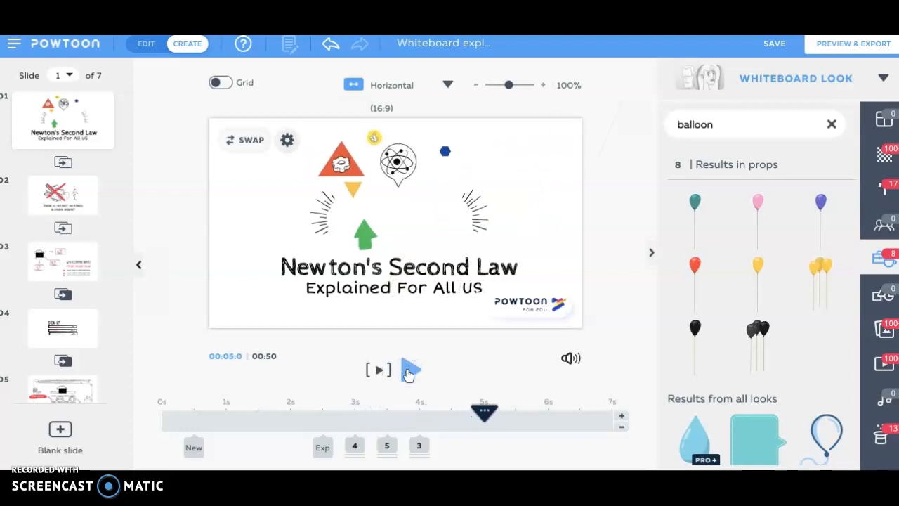
Step: Go to 3 s, select the balloon, and add 2 seconds to the slide at that point, making it 9 s long
left_click_drag(484, 412, 362, 420)
left_click(419, 205)
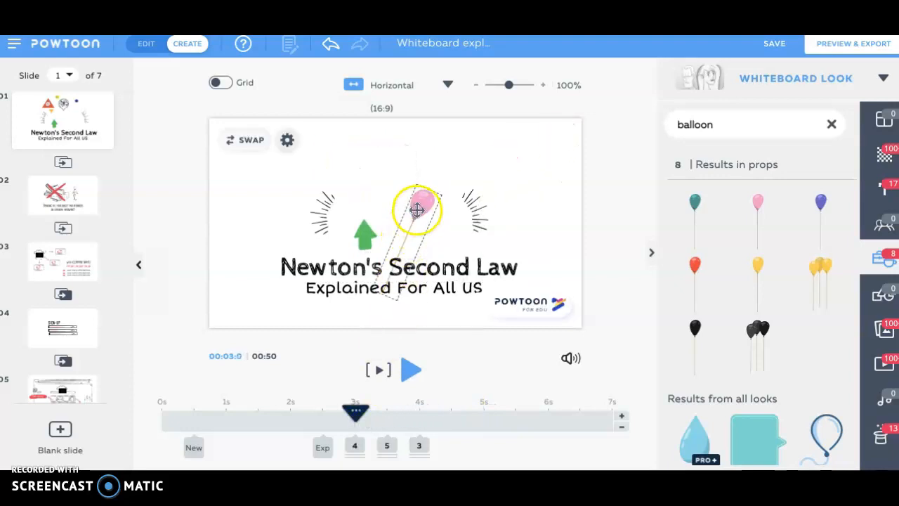
left_click(622, 420)
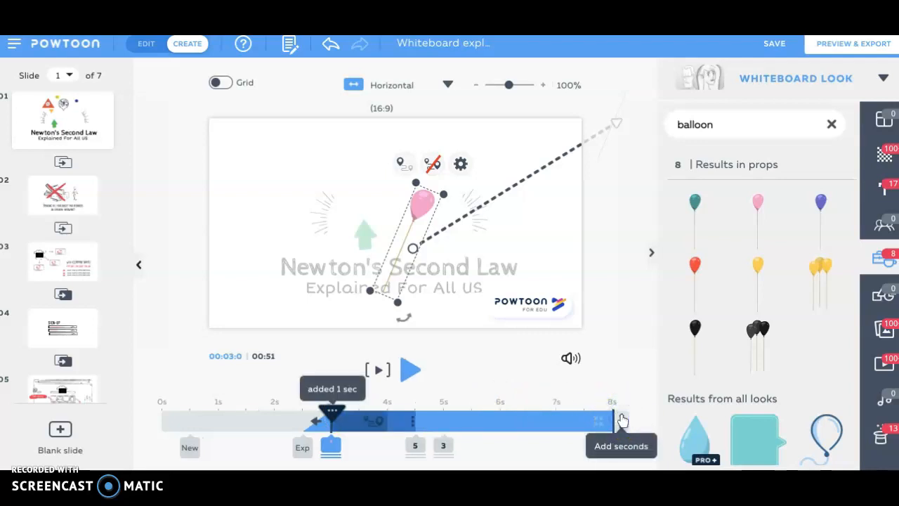
left_click(621, 418)
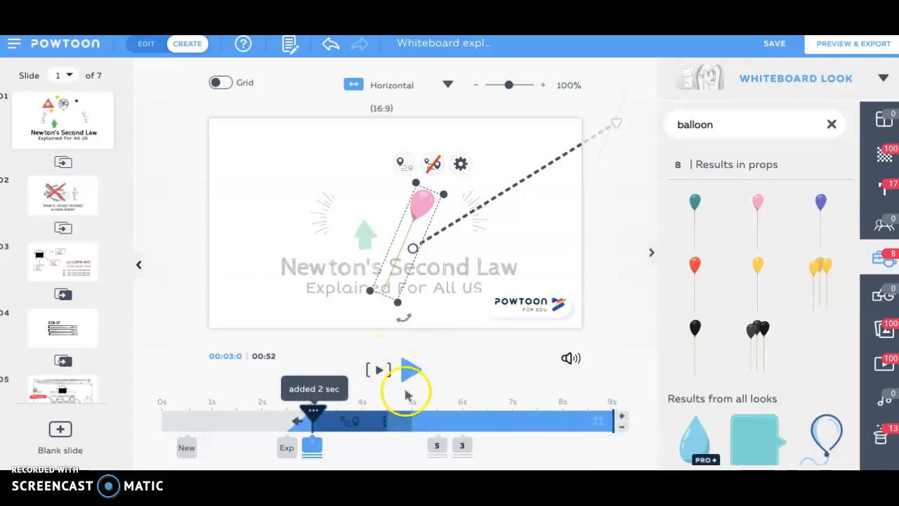
Step: Preview the lengthened slide from 2 s and pause at about 5 s, before the remaining illustrations enter
left_click_drag(313, 418, 261, 416)
left_click(410, 368)
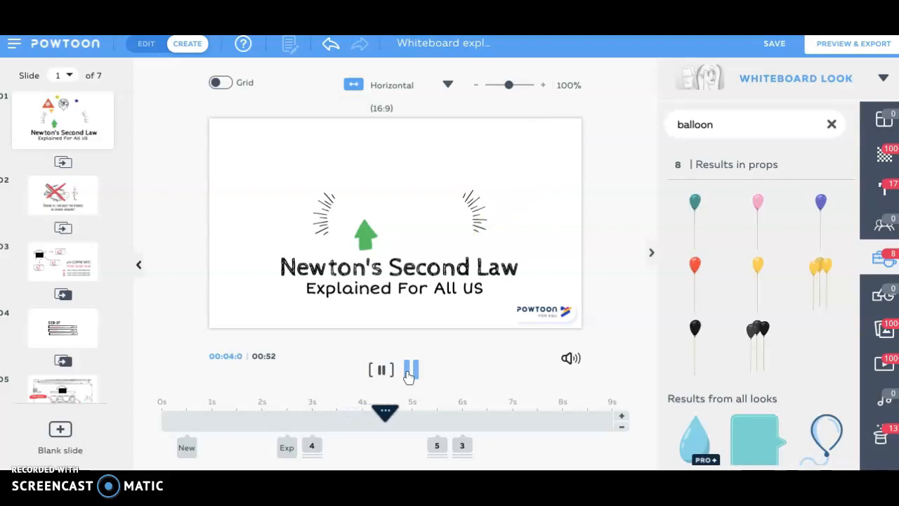
left_click(409, 371)
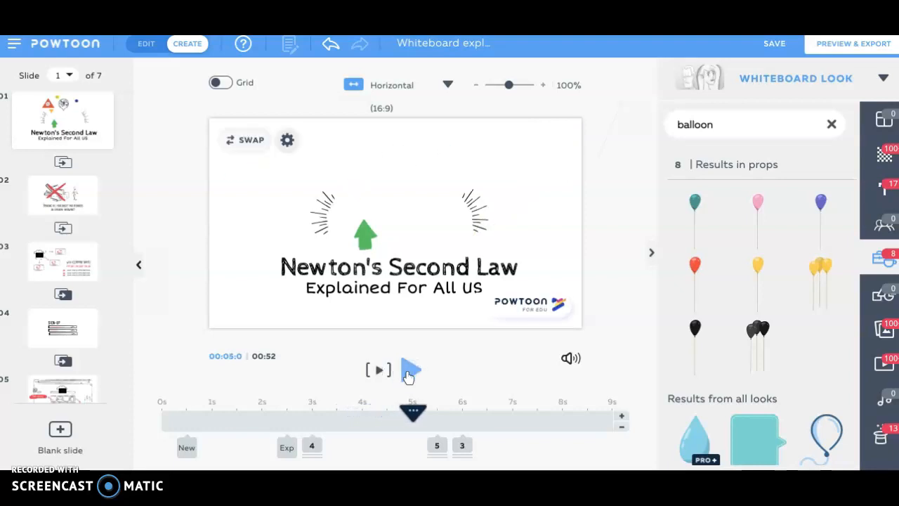
left_click_drag(407, 372, 432, 380)
Step: Go to 6 s and swap the illustration inside the red triangle for the yellow sun with black rays, searching for "sun"
left_click_drag(412, 414, 469, 420)
left_click(339, 166)
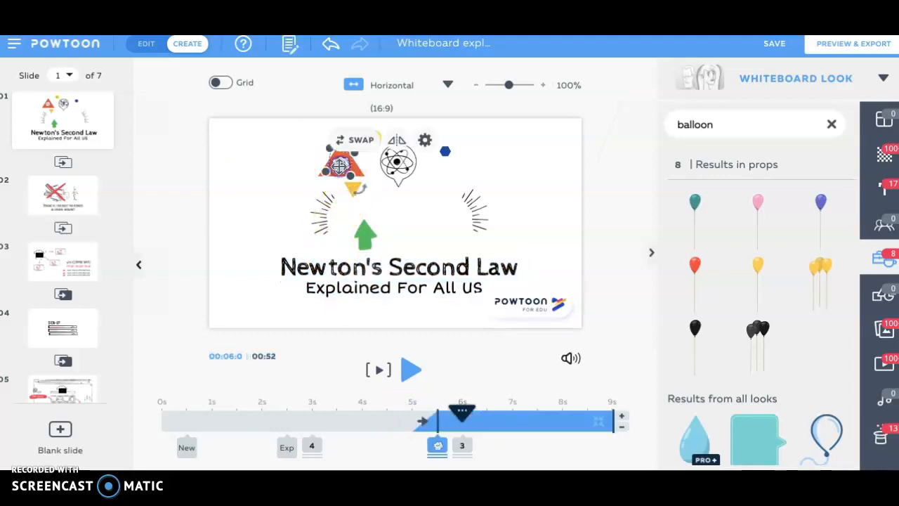
left_click(358, 137)
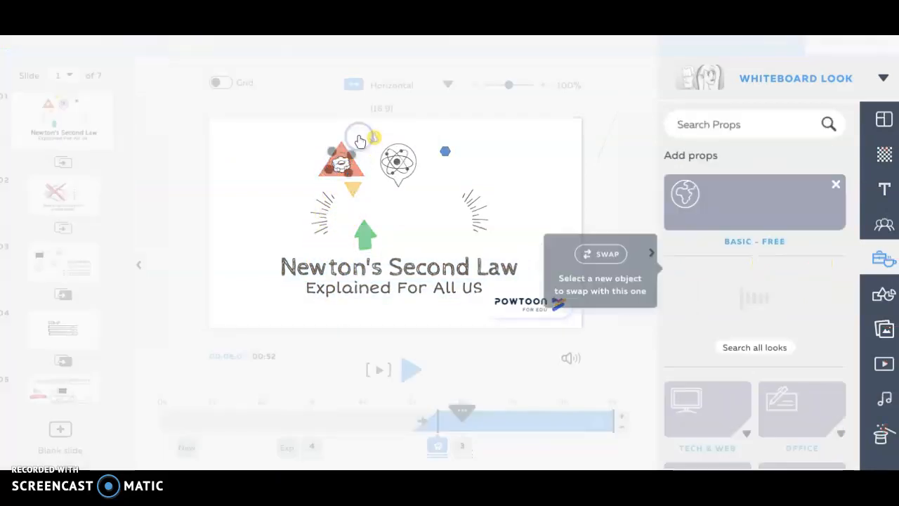
left_click(687, 130)
left_click(692, 124)
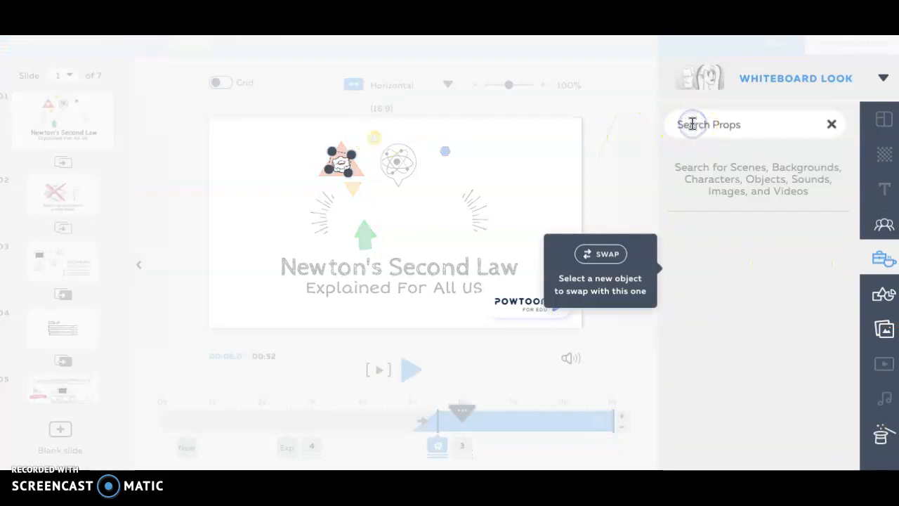
type("sun")
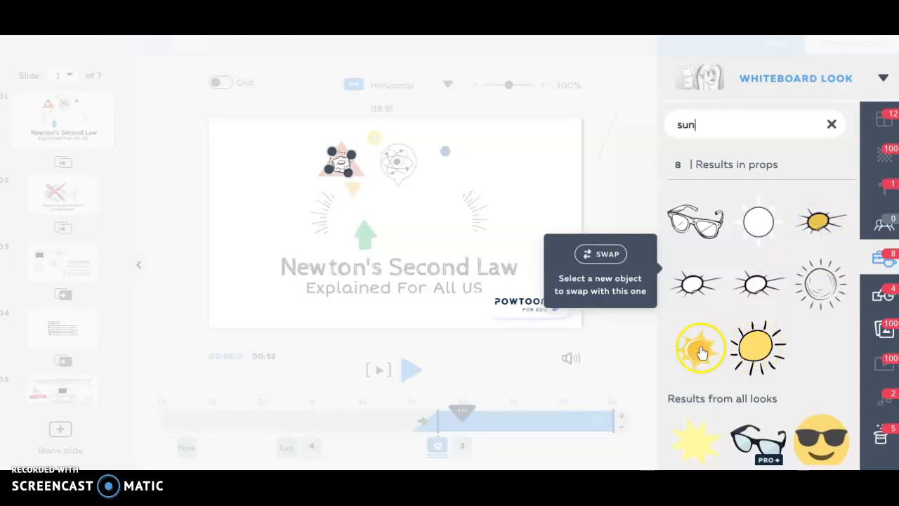
left_click(751, 359)
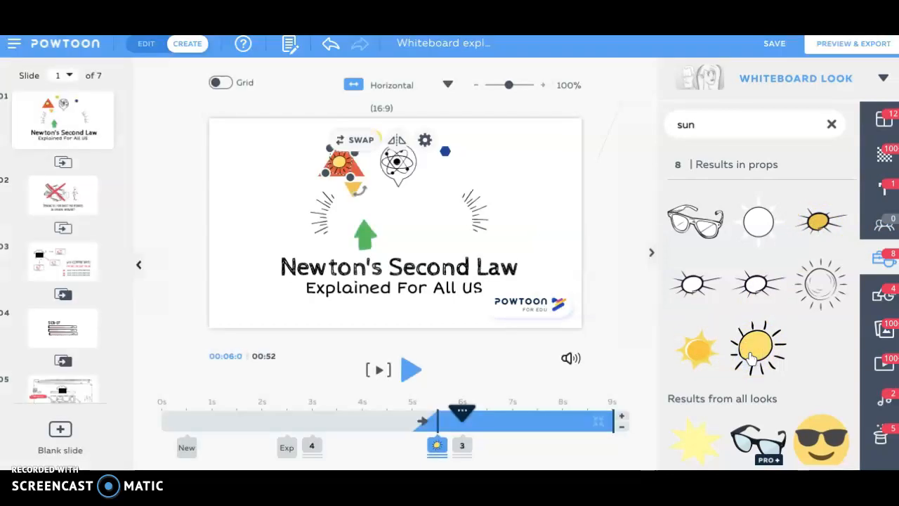
Step: Search the props for "circle" and add the red hand-drawn circle to the slide
left_click(358, 172)
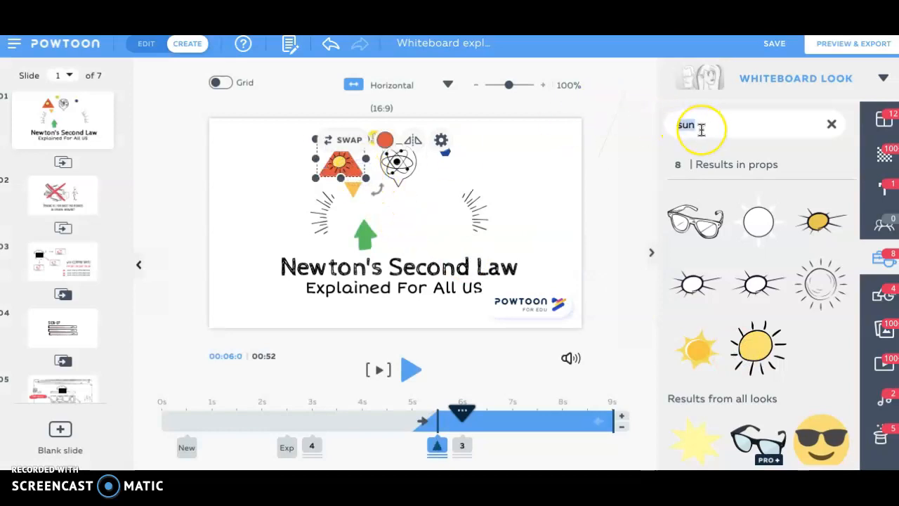
type("g")
type("icrc")
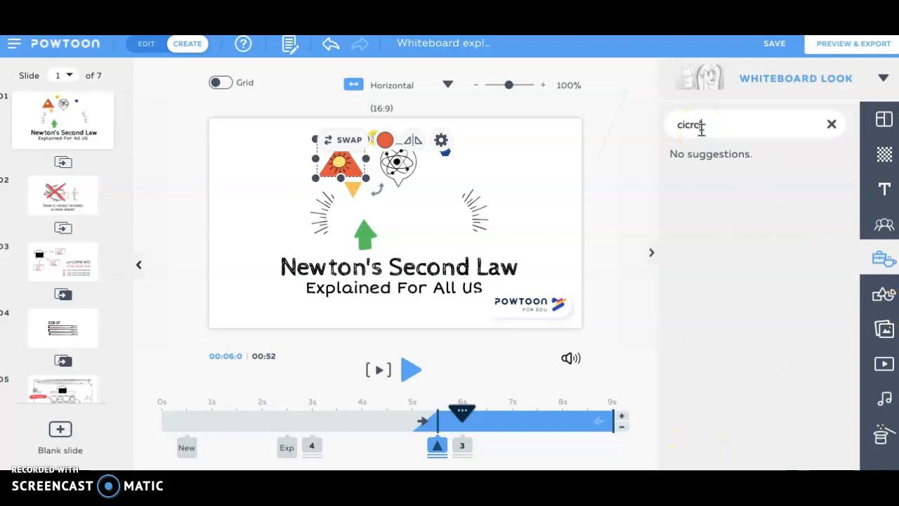
type("le")
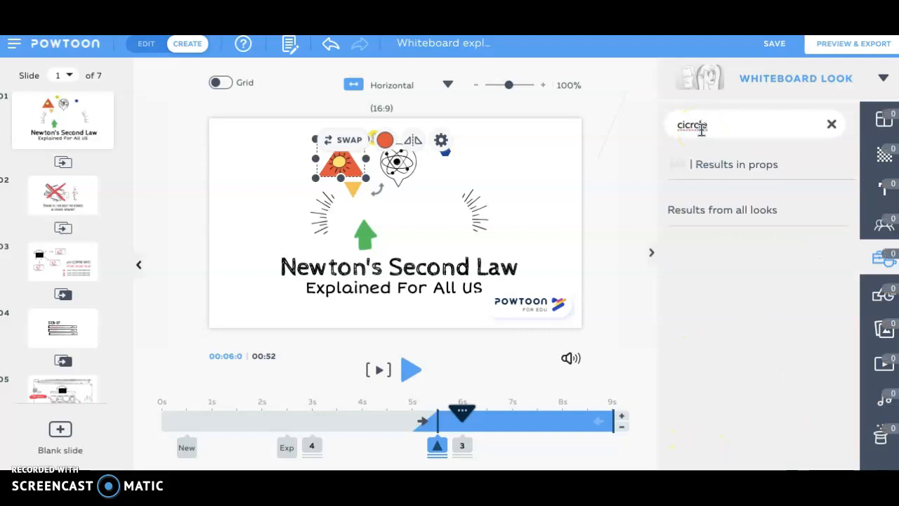
key("BackSpace")
key("BackSpace")
key("BackSpace")
type("r")
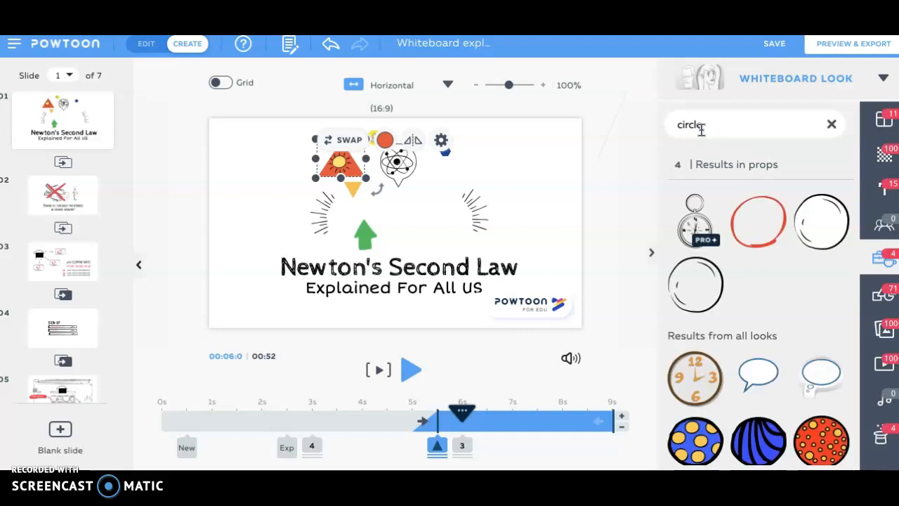
left_click(774, 230)
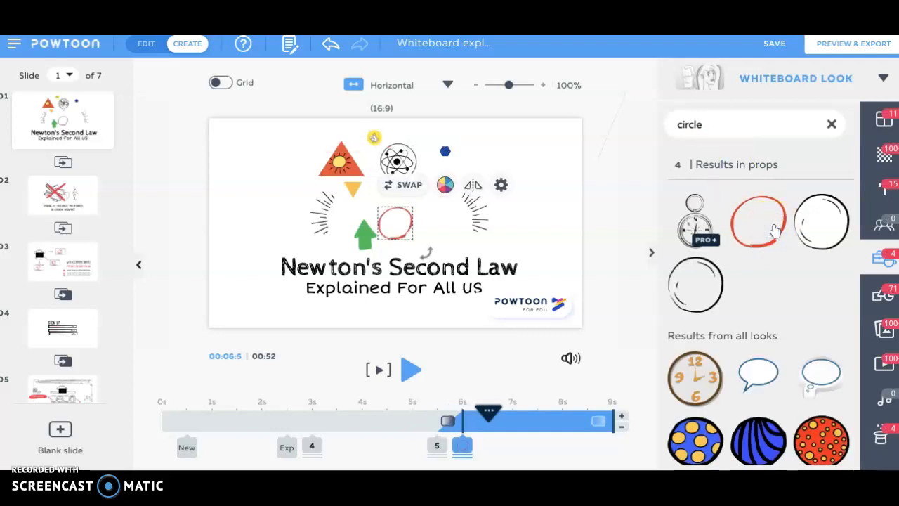
Step: Swap the red triangle around the sun for the red hand-drawn circle, using the "circle" results, and delete the spare circle above the title
left_click(325, 172)
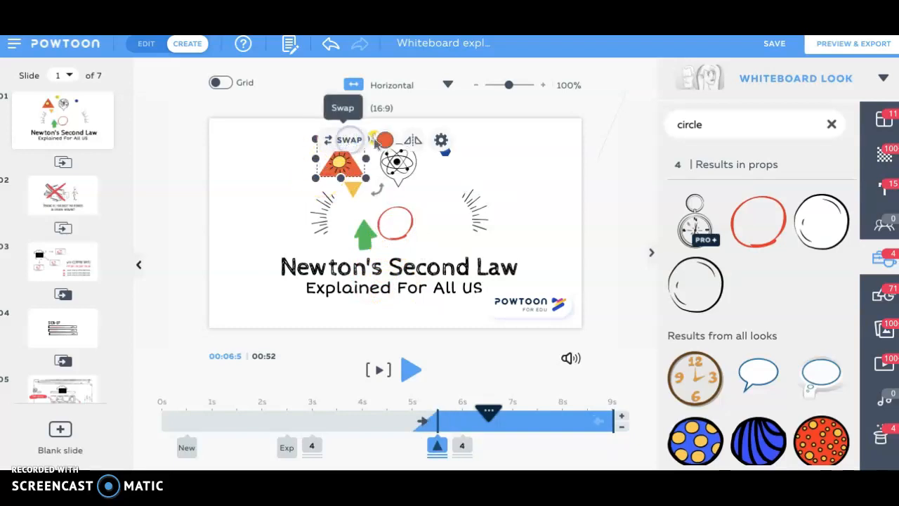
left_click(349, 140)
left_click(723, 124)
type("circle")
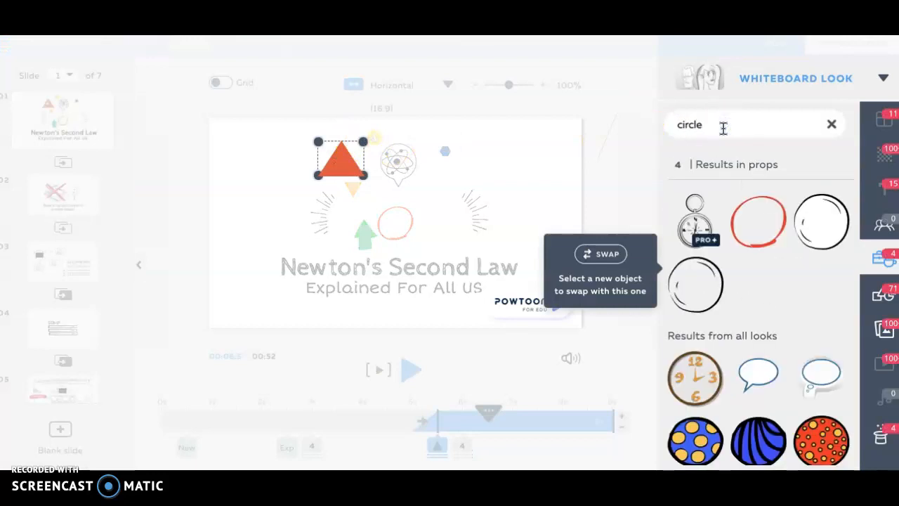
left_click(760, 232)
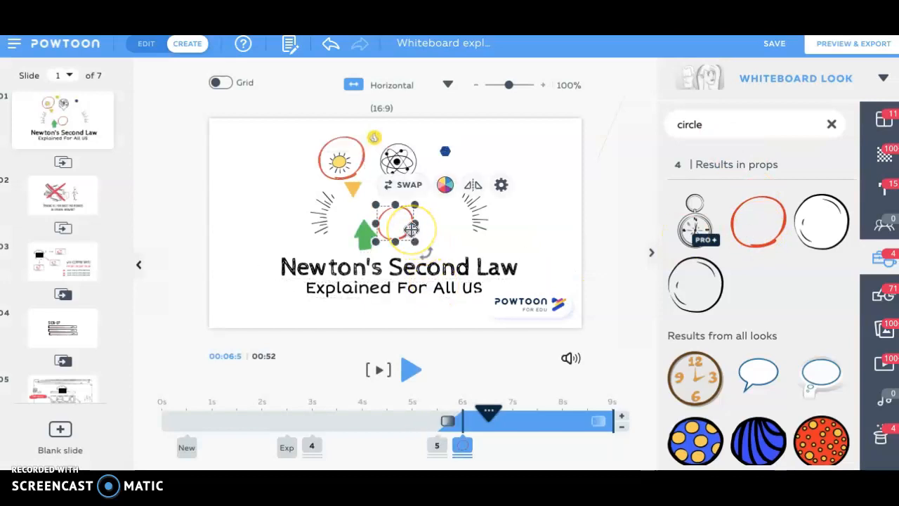
key("Delete")
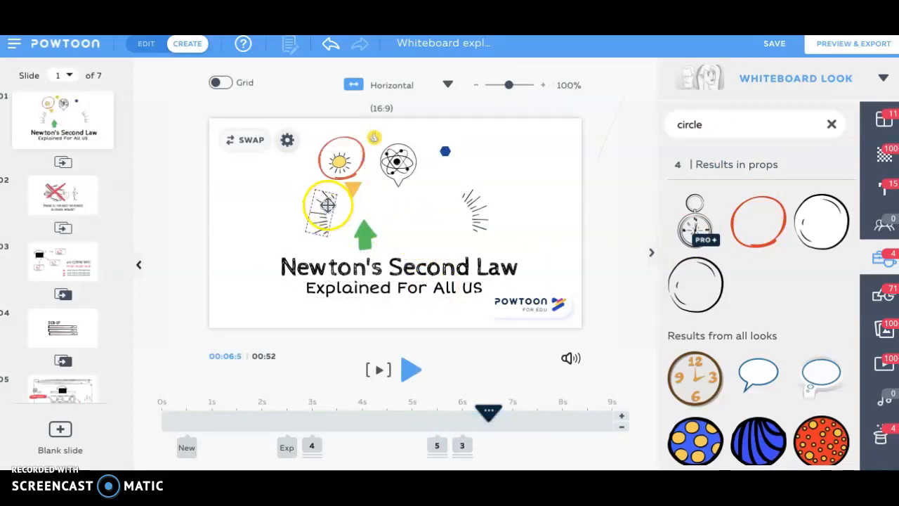
left_click(490, 413)
mouse_move(492, 416)
left_mouse_down()
mouse_move(305, 403)
mouse_move(254, 409)
mouse_move(492, 417)
left_mouse_up()
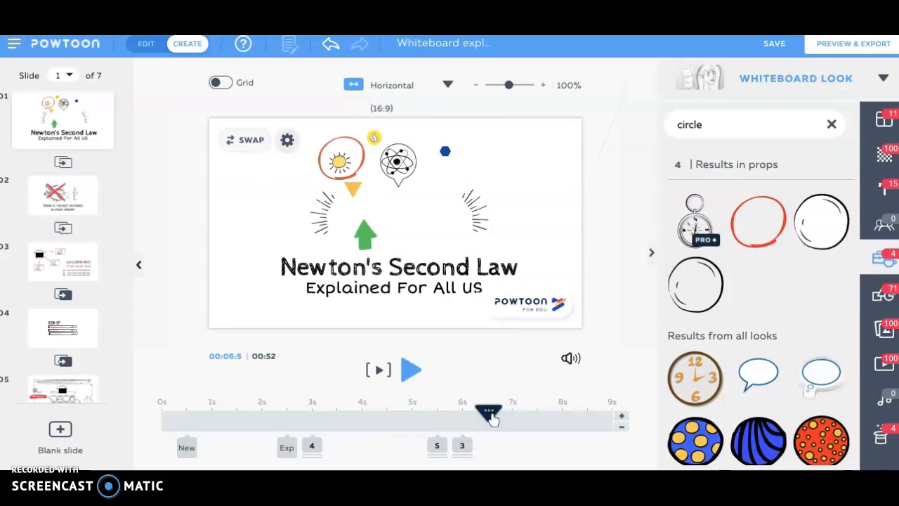
Step: Swap the thick green arrow for the thin hand-drawn arrow, searching shapes for "arrow", and move it just above the title's left end
left_click(363, 235)
left_click(364, 236)
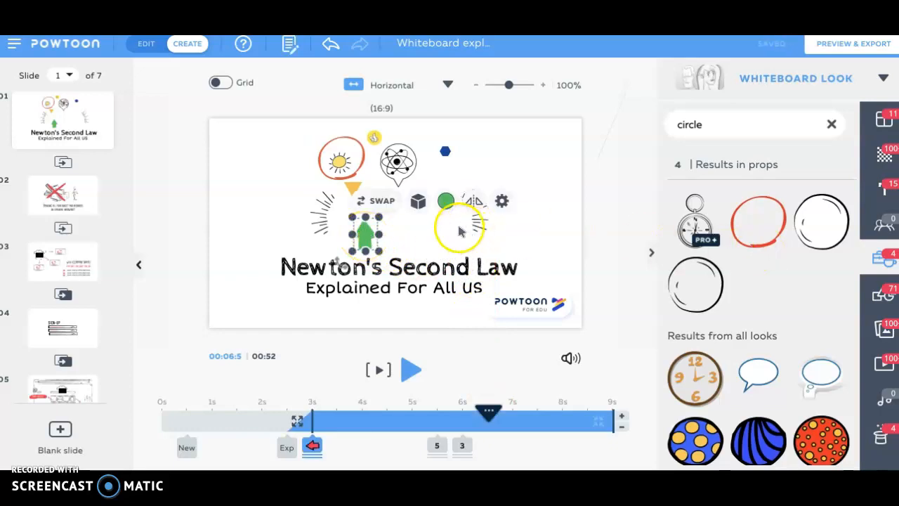
left_click(378, 202)
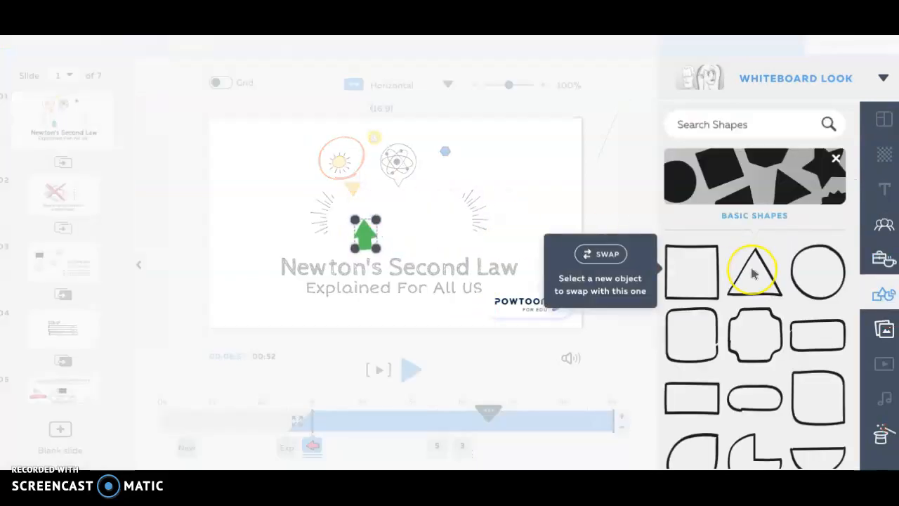
scroll(753, 274, "down", 5)
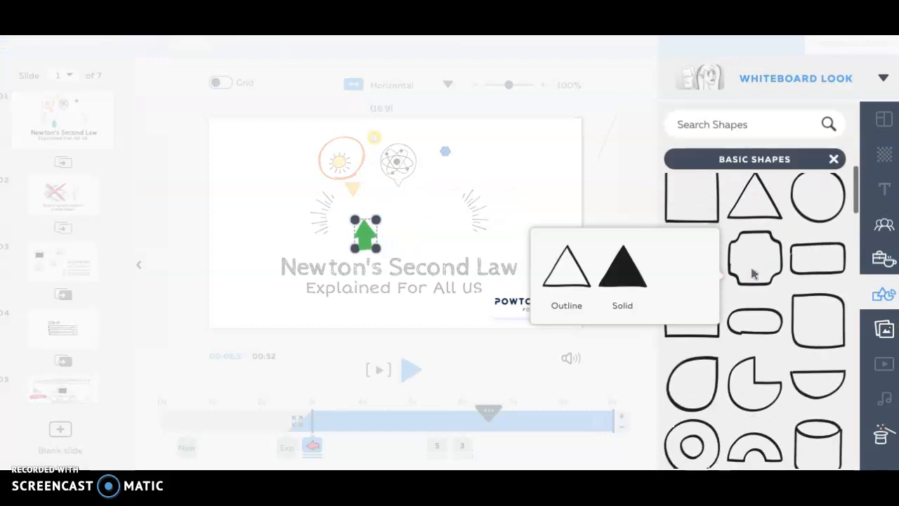
scroll(753, 274, "down", 2)
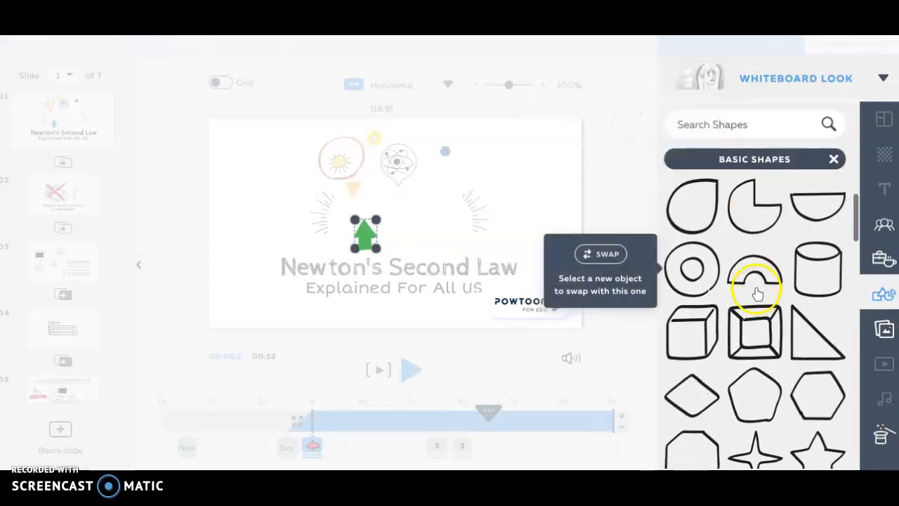
left_click(715, 125)
type("arro")
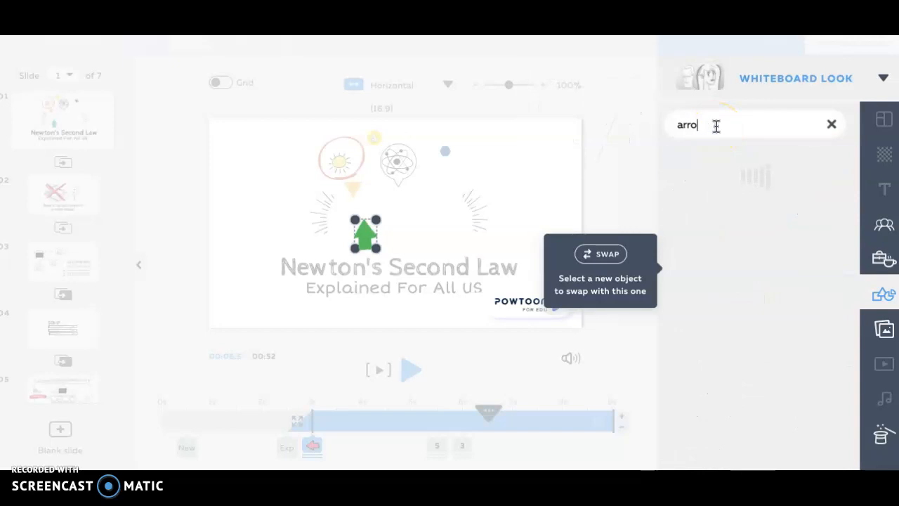
type("w")
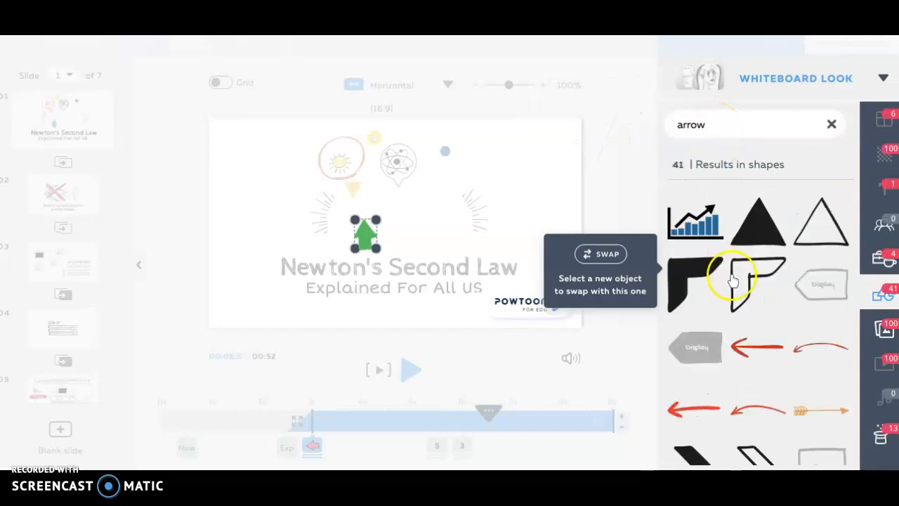
left_click(755, 352)
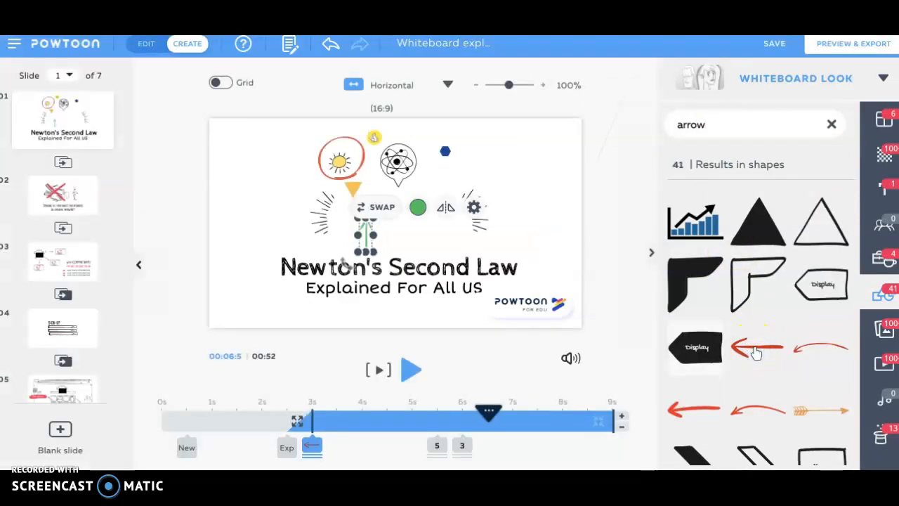
left_click_drag(366, 239, 263, 242)
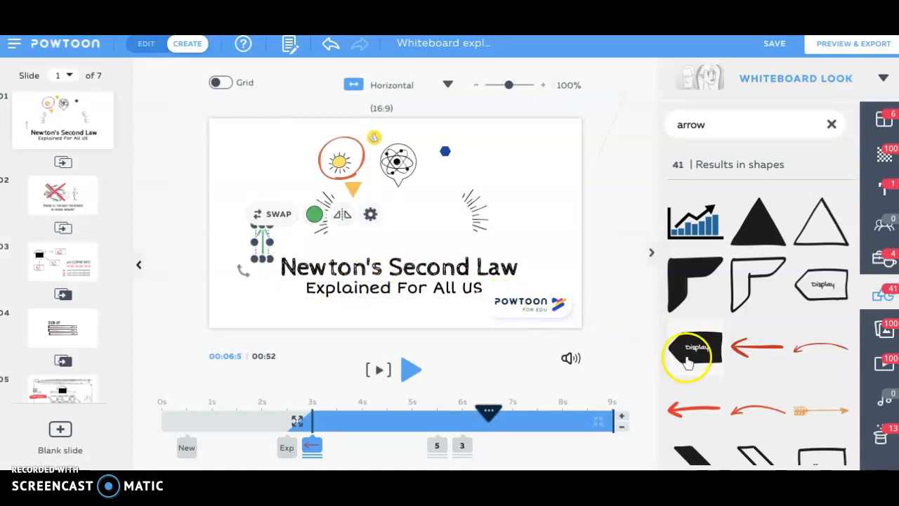
Step: Swap the slide's background for the moon in a starry night sky video, searching backgrounds for "sky"
left_click(229, 169)
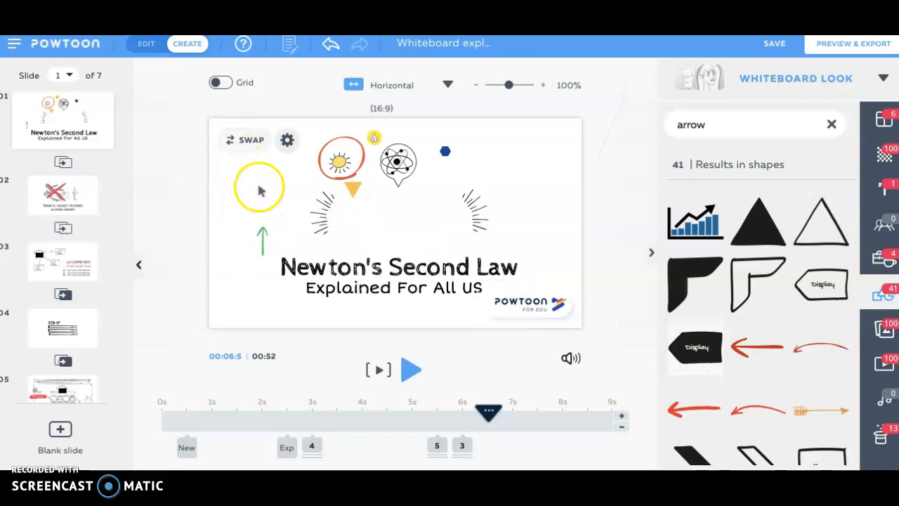
left_click(243, 140)
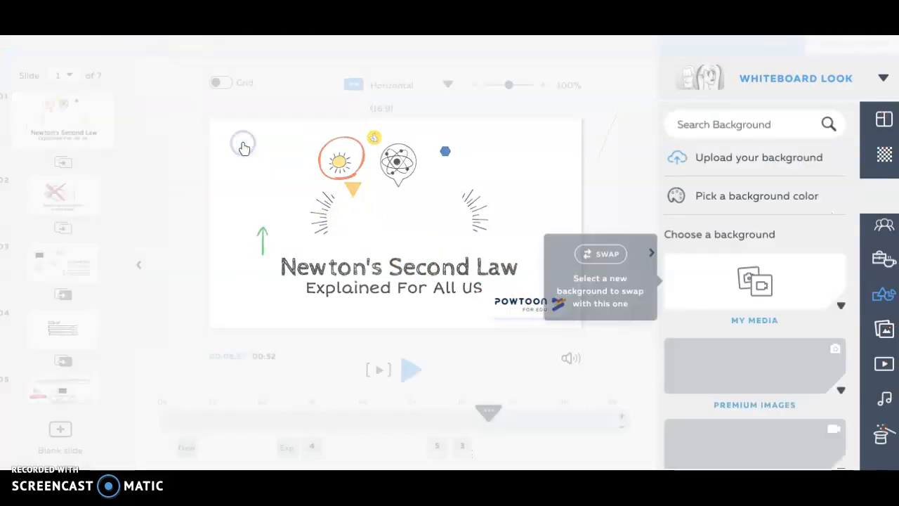
left_click(694, 126)
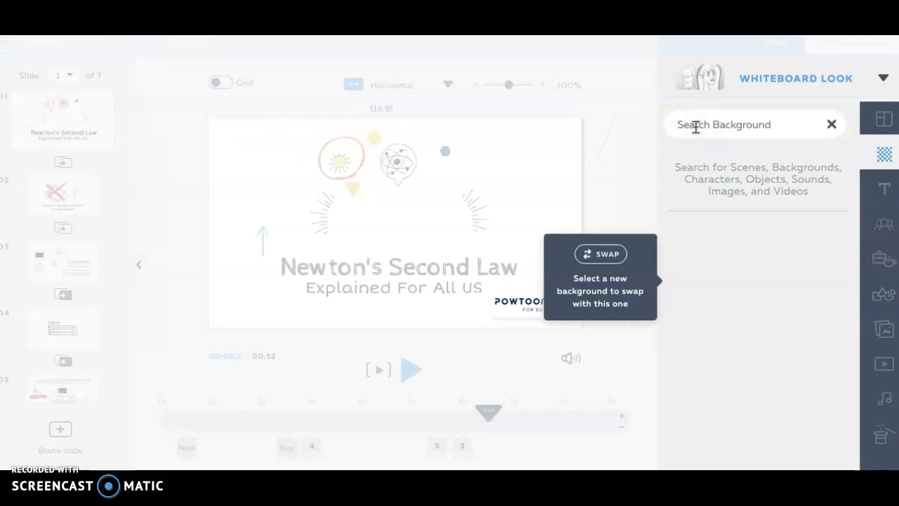
type("sky")
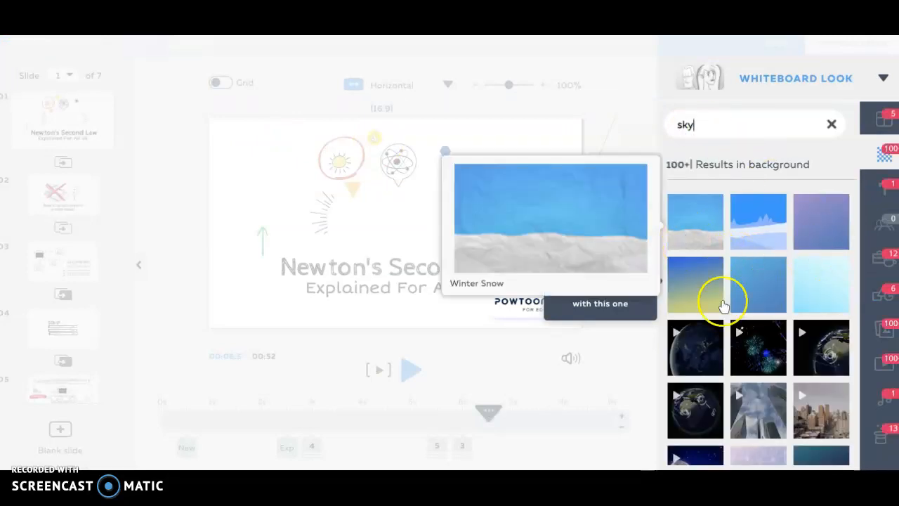
scroll(749, 361, "down", 1)
scroll(707, 415, "down", 1)
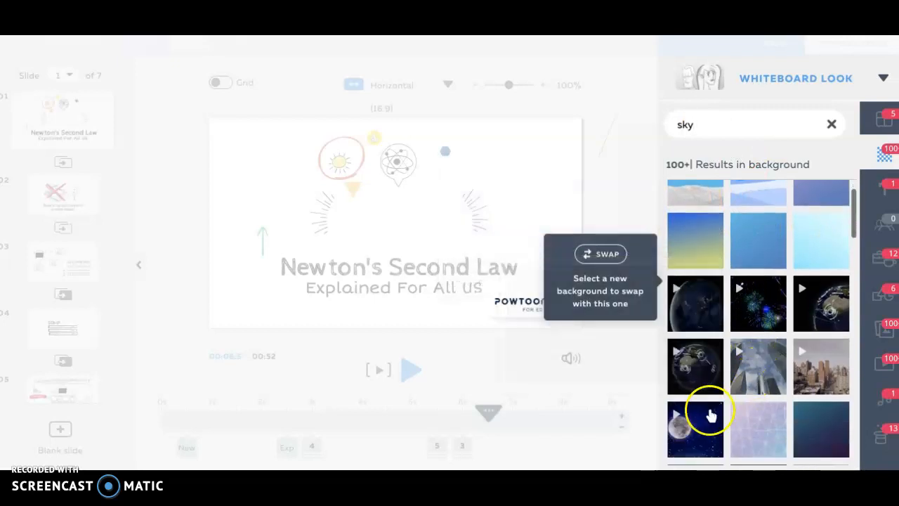
left_click(711, 426)
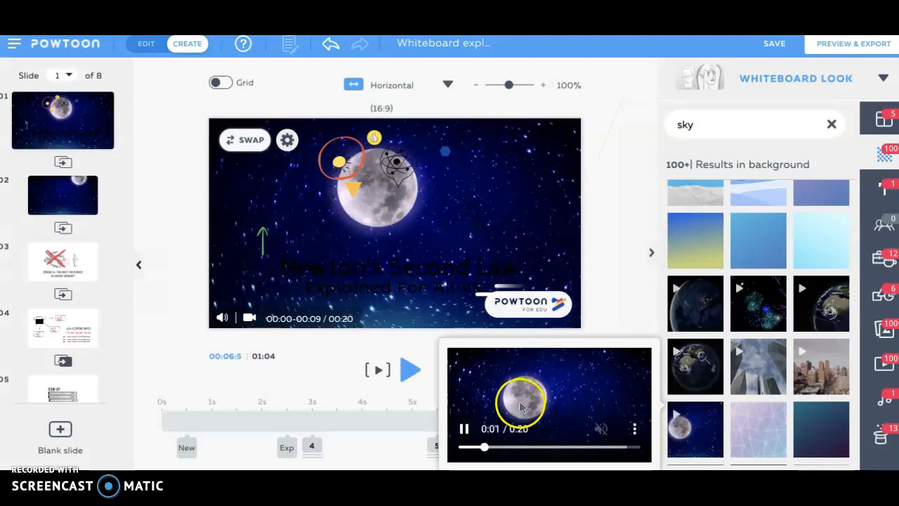
Step: Colour the title "Newton's Second Law" white (#FFFFFF) and the subtitle "Explained For All US" teal (#34D7B6)
left_click(350, 271)
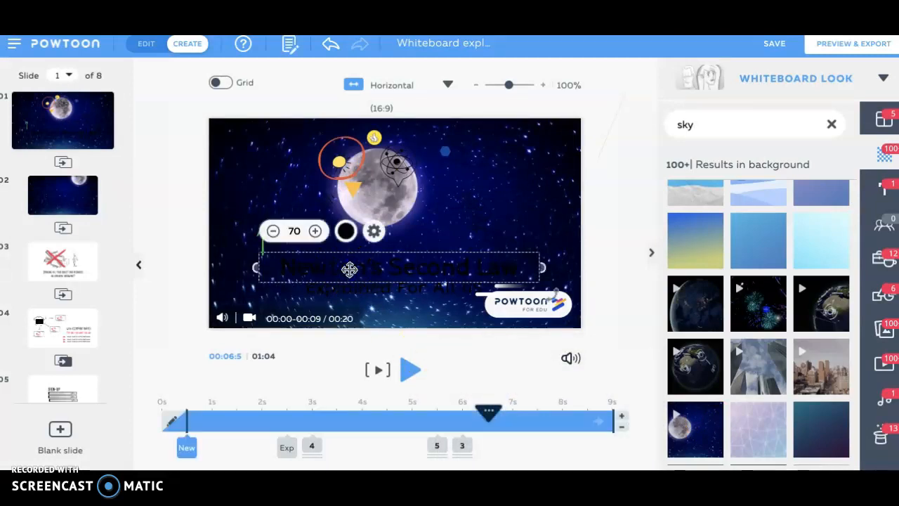
left_click(345, 232)
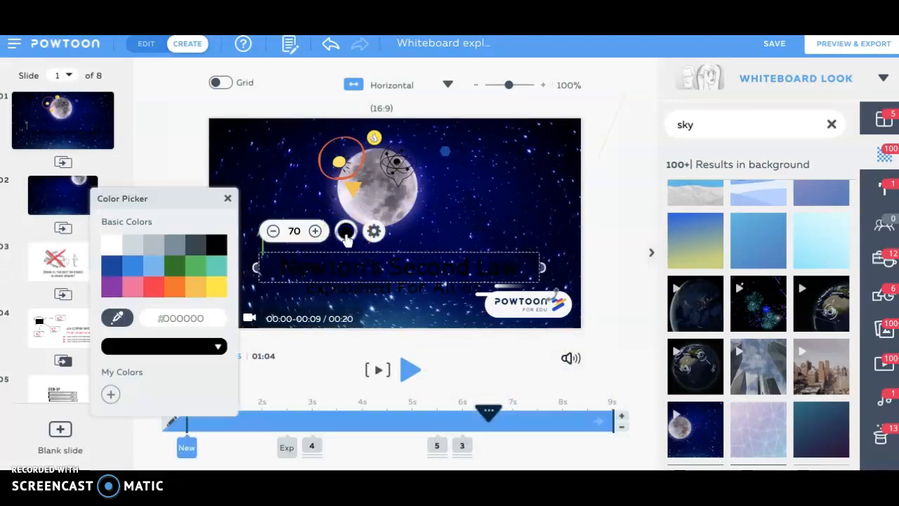
left_click(109, 245)
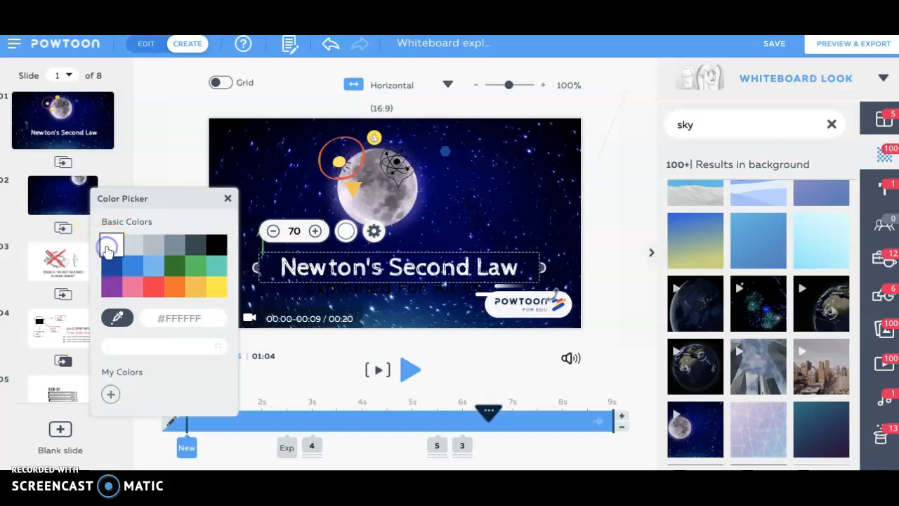
left_click(354, 290)
left_click(340, 258)
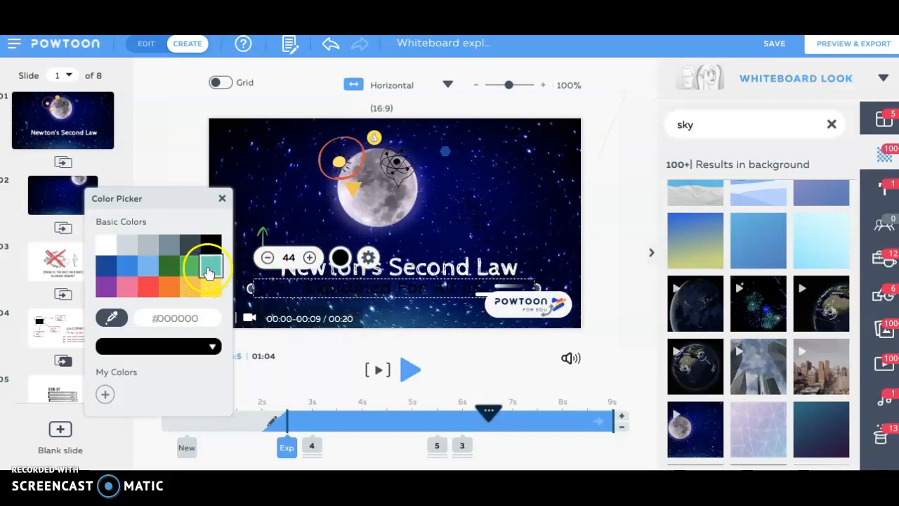
left_click(211, 262)
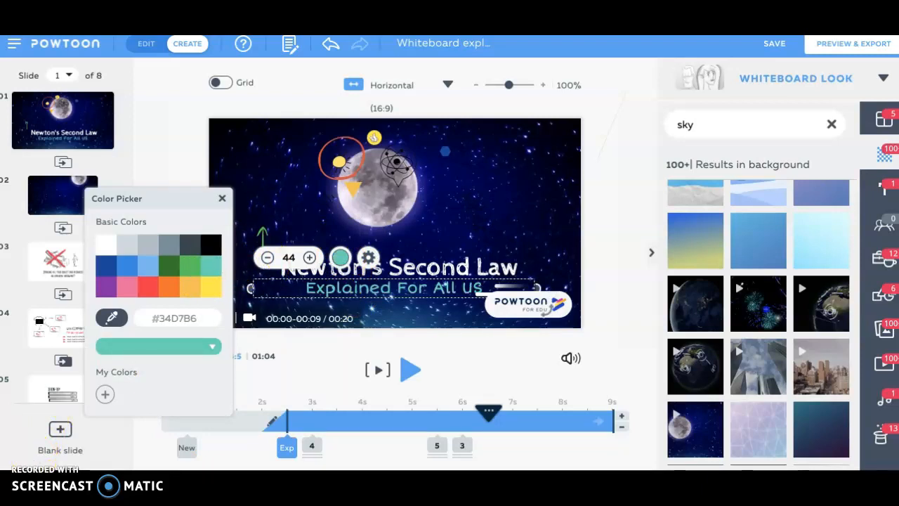